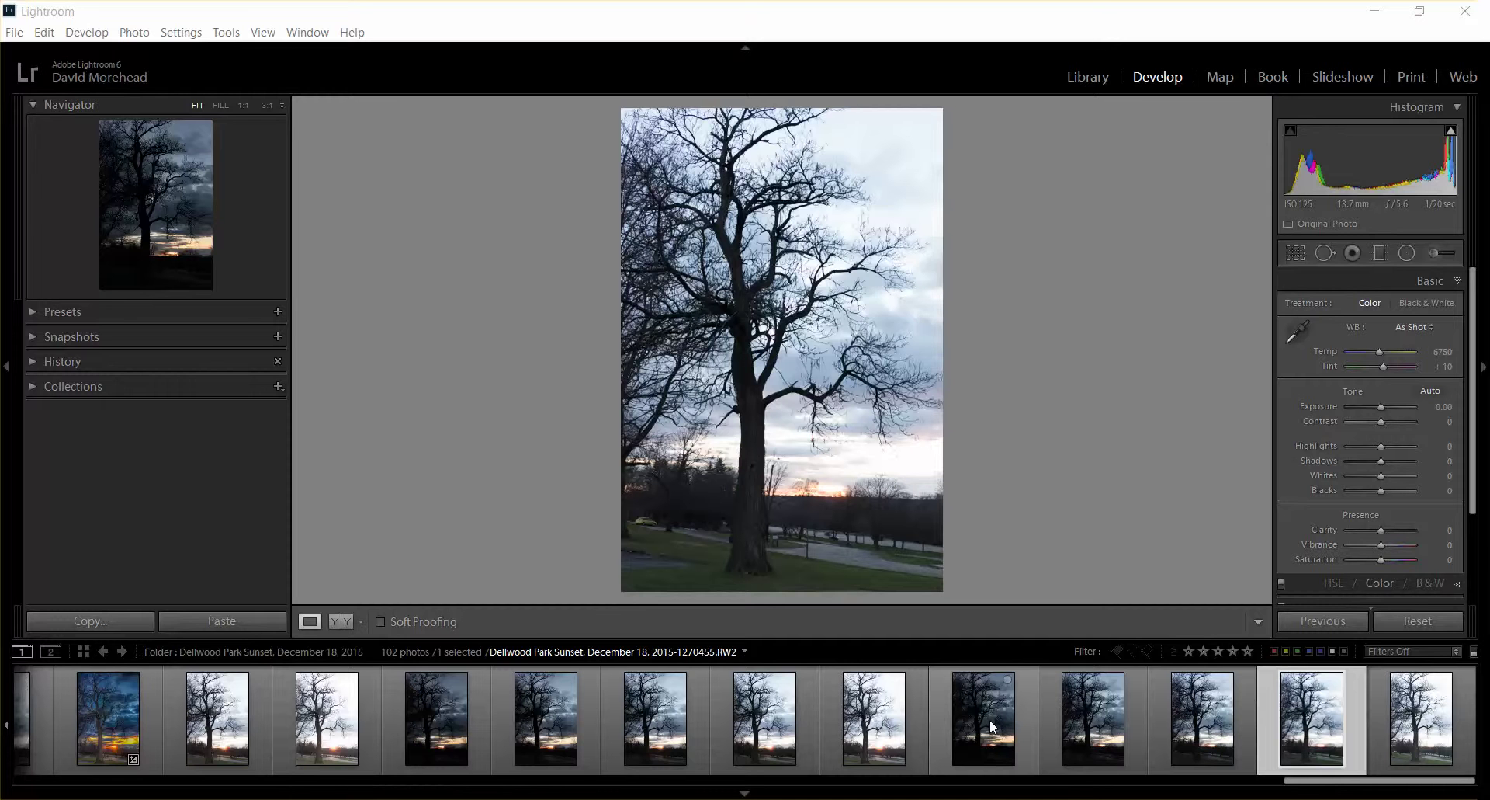
# Preview each bracketed sunset exposure in the filmstrip, from darkest to brightest
pyautogui.click(990, 718)
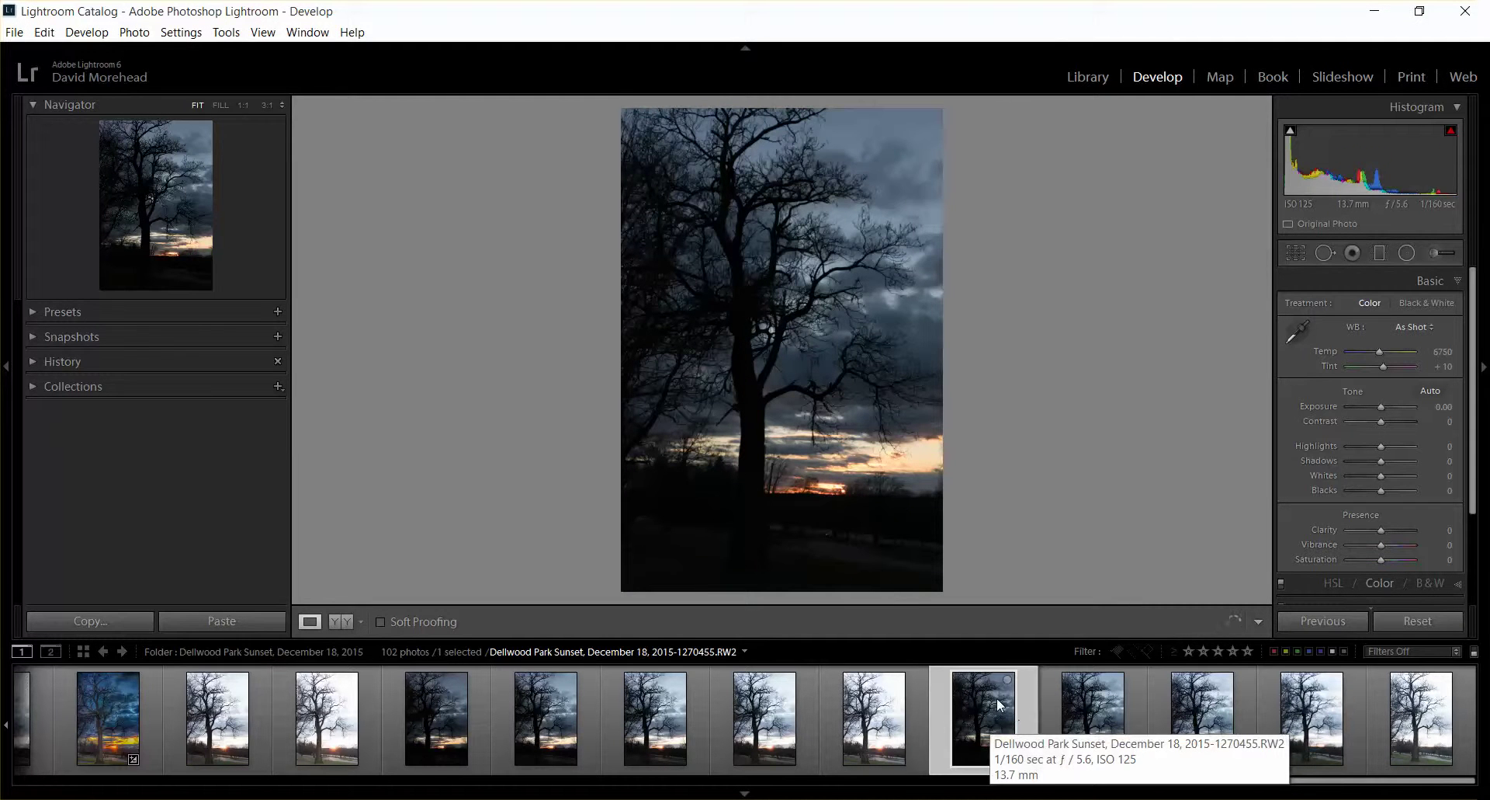
pyautogui.click(1088, 703)
pyautogui.click(1203, 716)
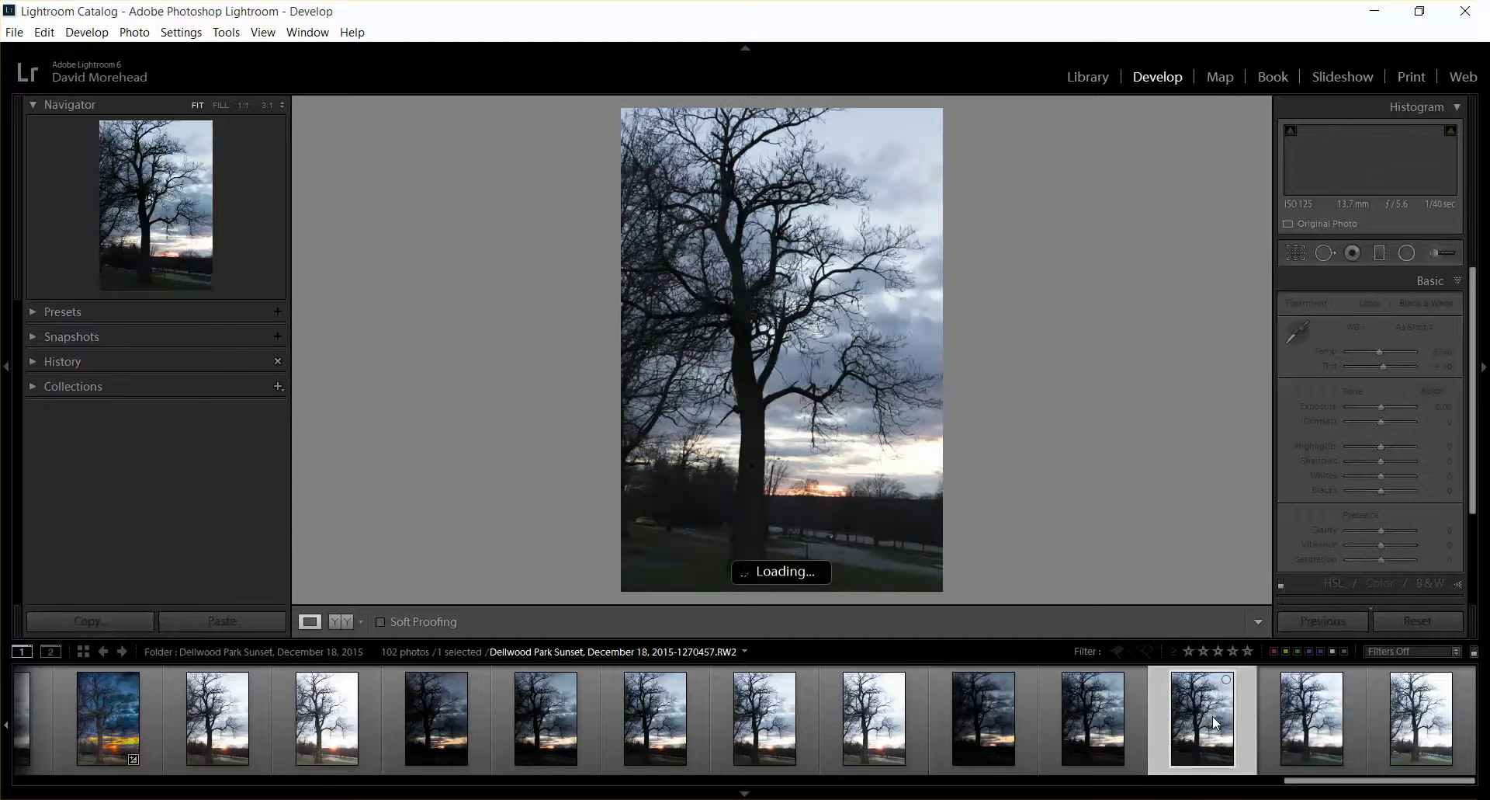
pyautogui.click(1293, 723)
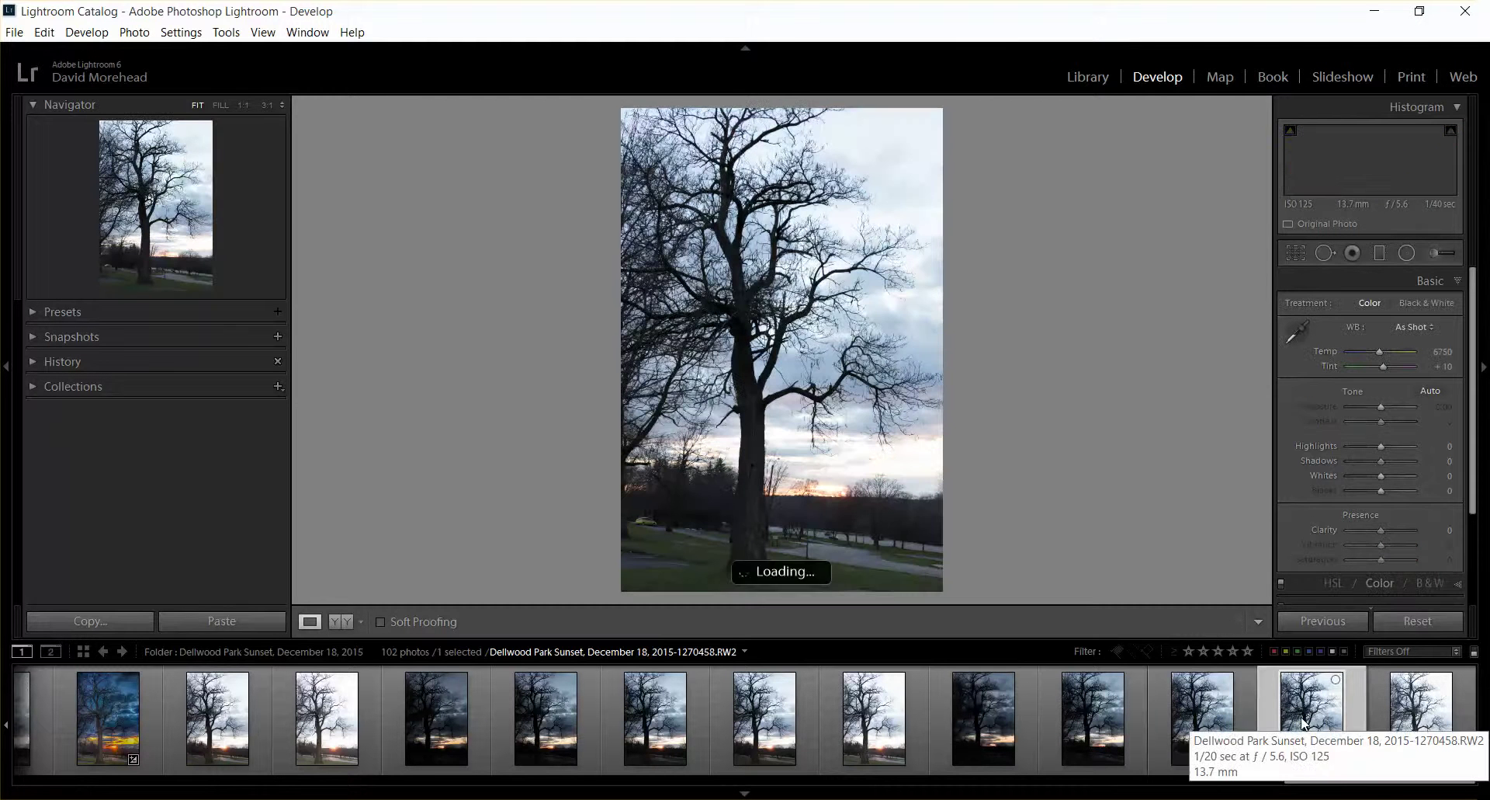
pyautogui.click(1432, 716)
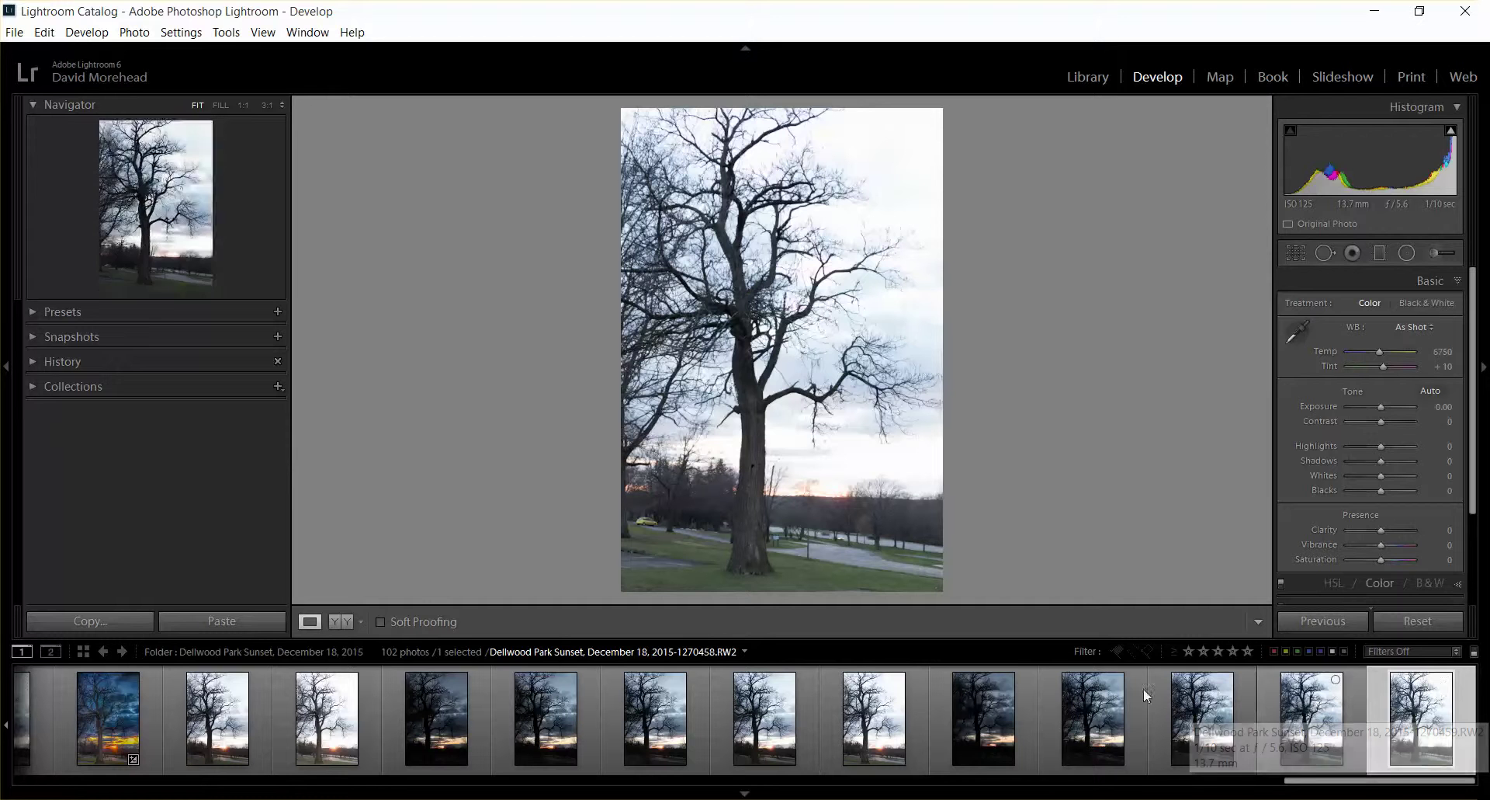
# Select the dark, middle and brightest exposures together so '3 selected' shows
pyautogui.click(993, 702)
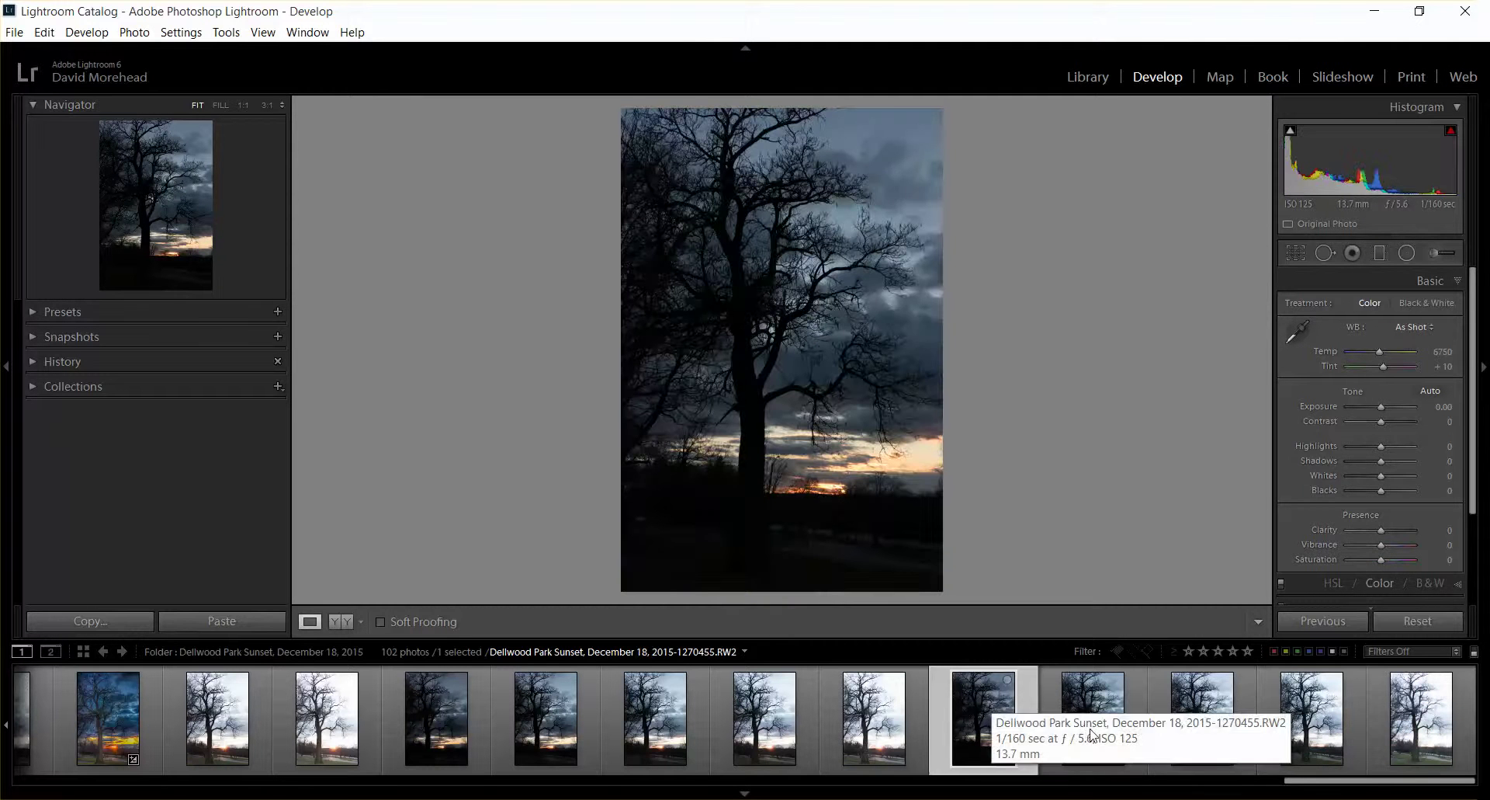
pyautogui.keyDown('ctrl'); pyautogui.click(1207, 719); pyautogui.keyUp('ctrl')
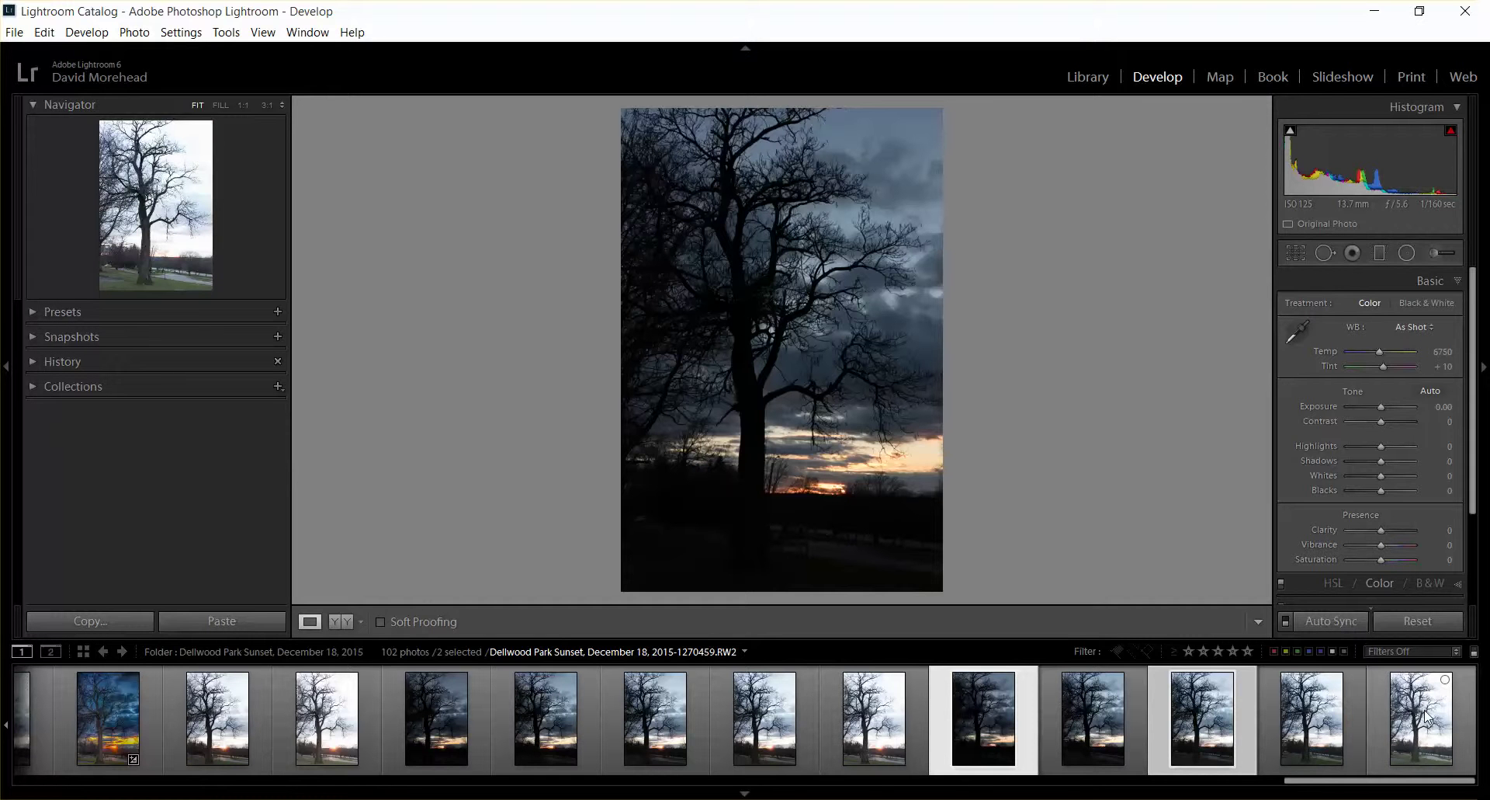
pyautogui.keyDown('ctrl'); pyautogui.click(1425, 716); pyautogui.keyUp('ctrl')
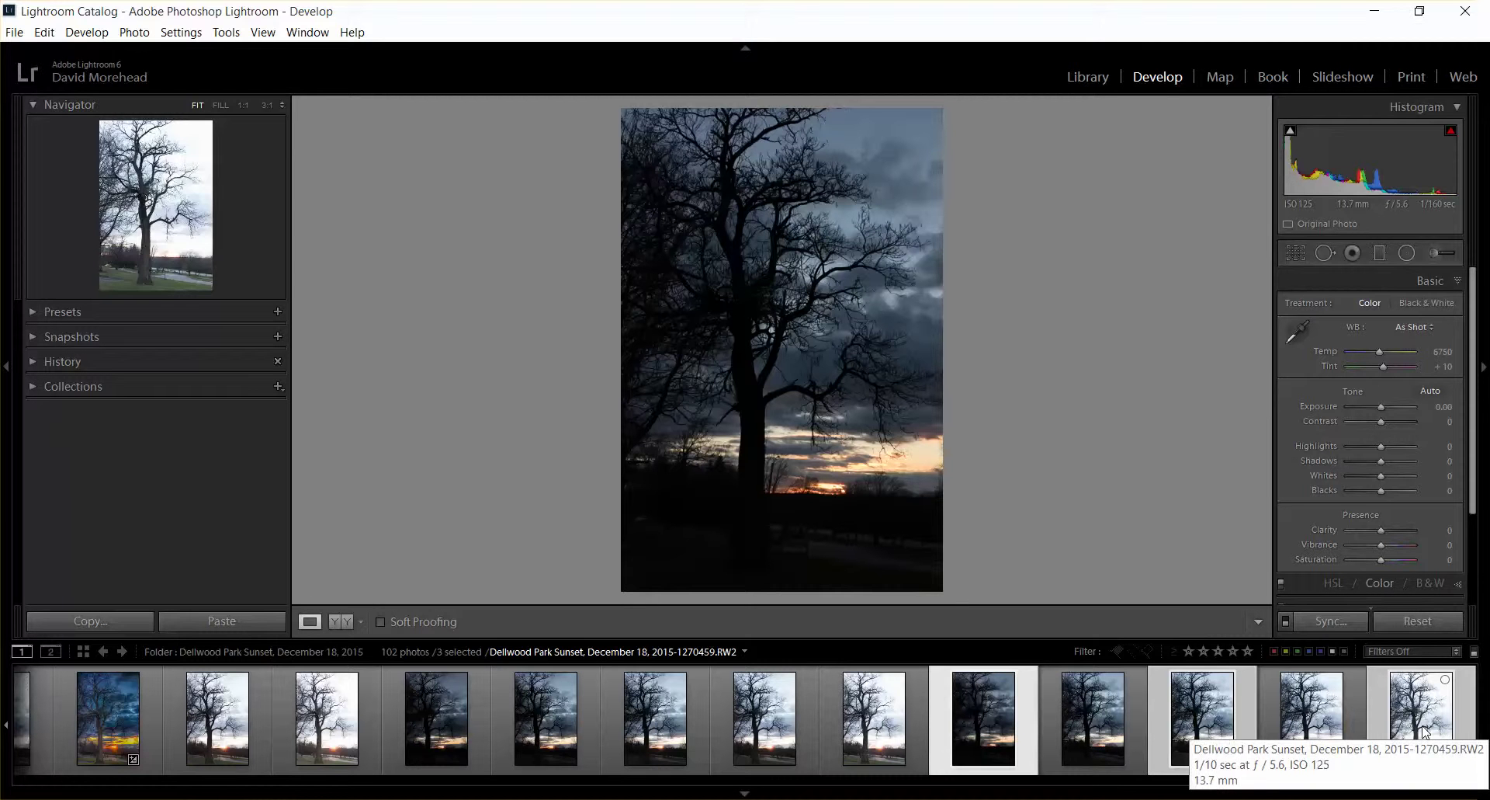
# Export the three exposures to Photomatix Pro with Align images and Reduce noise kept on
pyautogui.rightClick(983, 722)
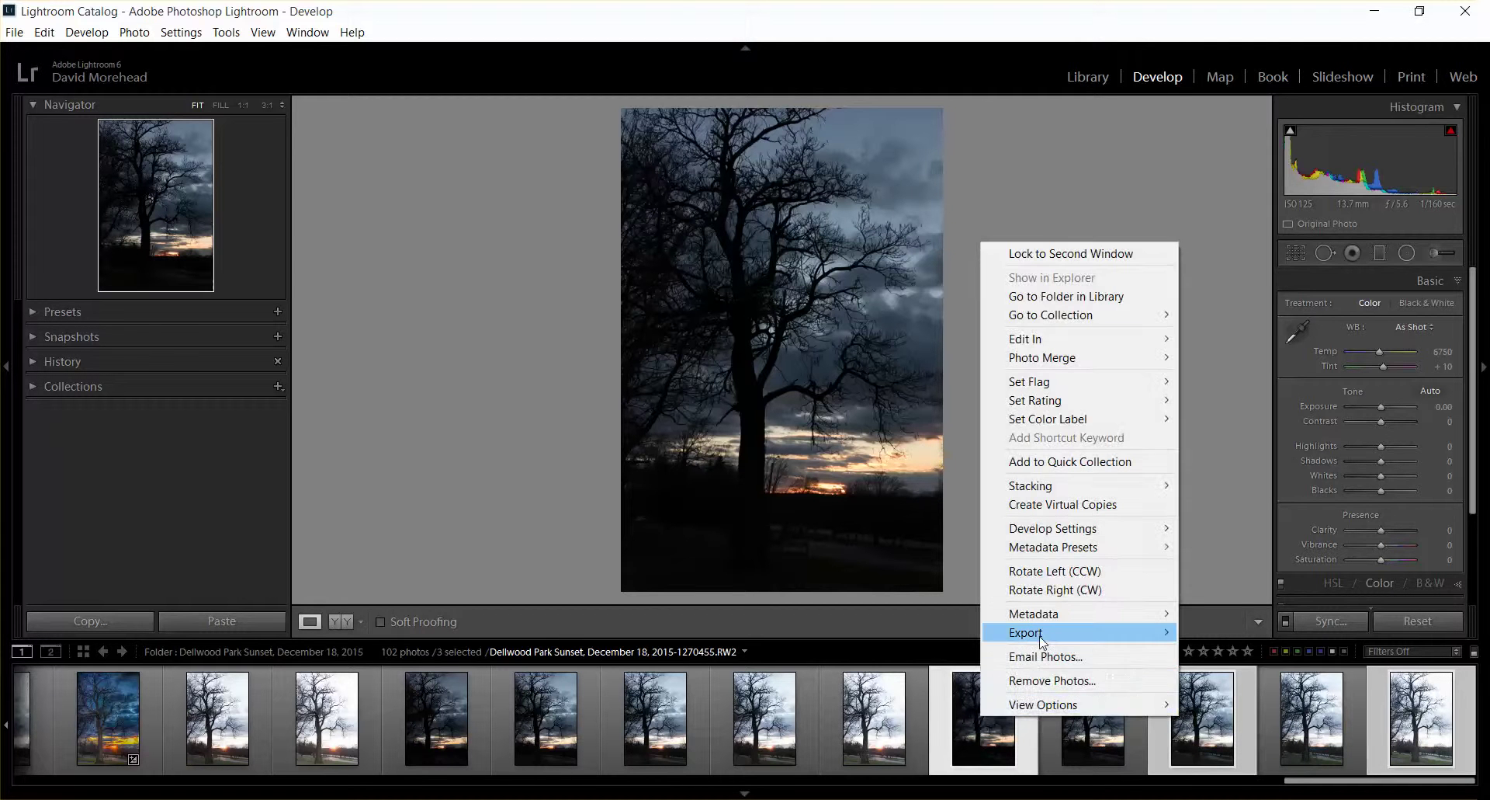
pyautogui.moveTo(1040, 632)
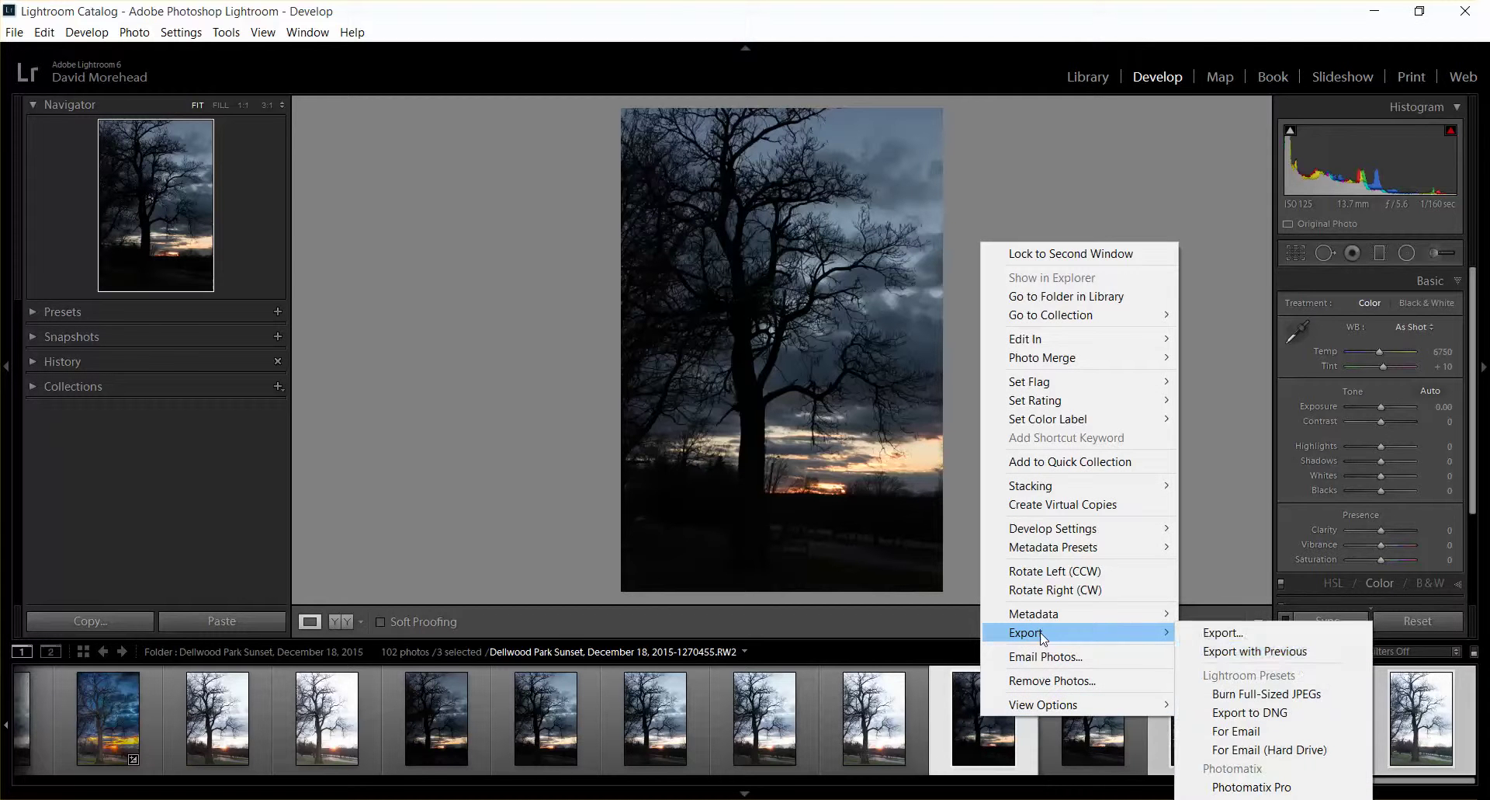
pyautogui.click(1251, 786)
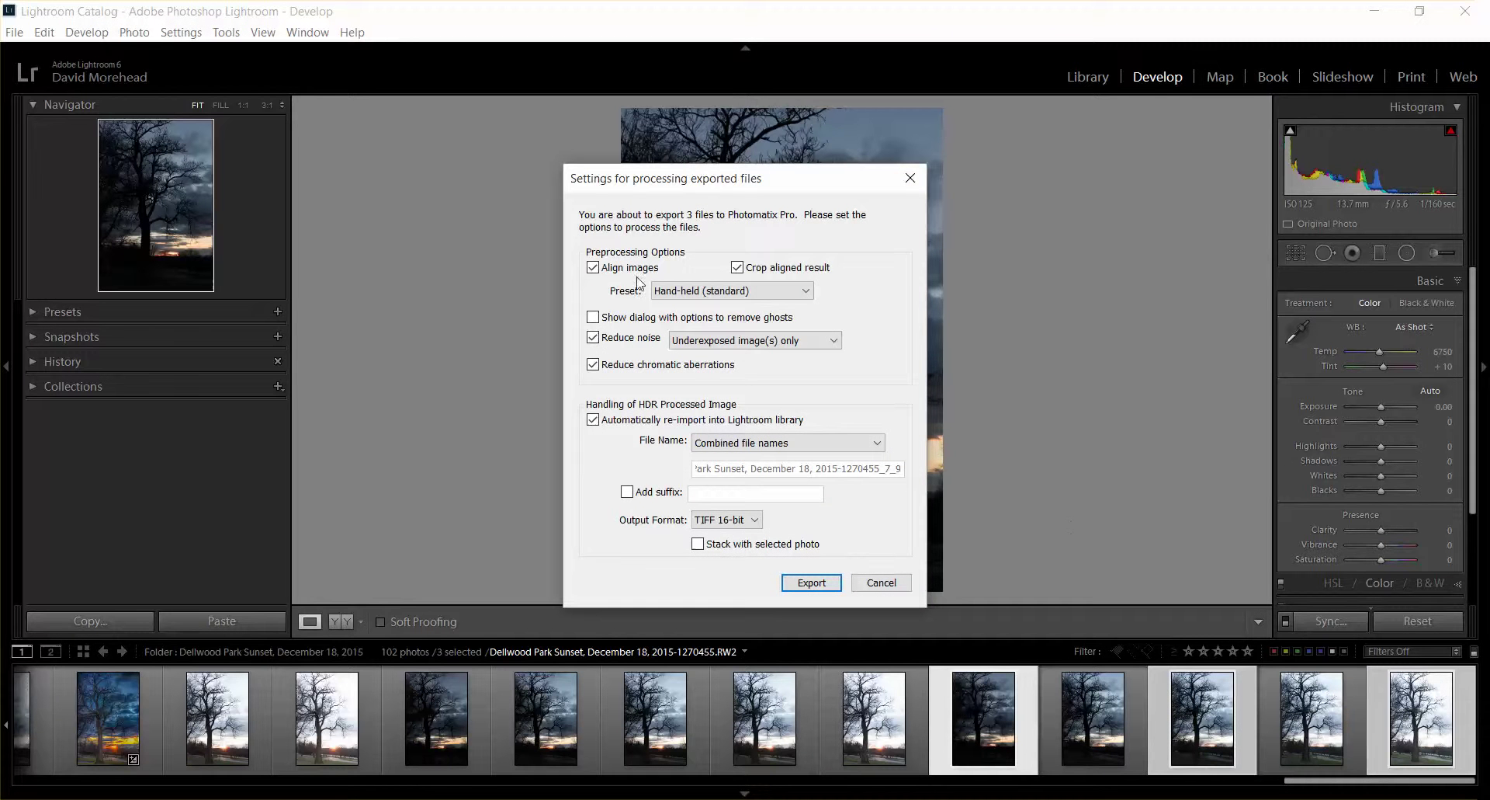
pyautogui.moveTo(619, 276)
pyautogui.moveTo(742, 272)
pyautogui.moveTo(629, 349)
pyautogui.click(812, 583)
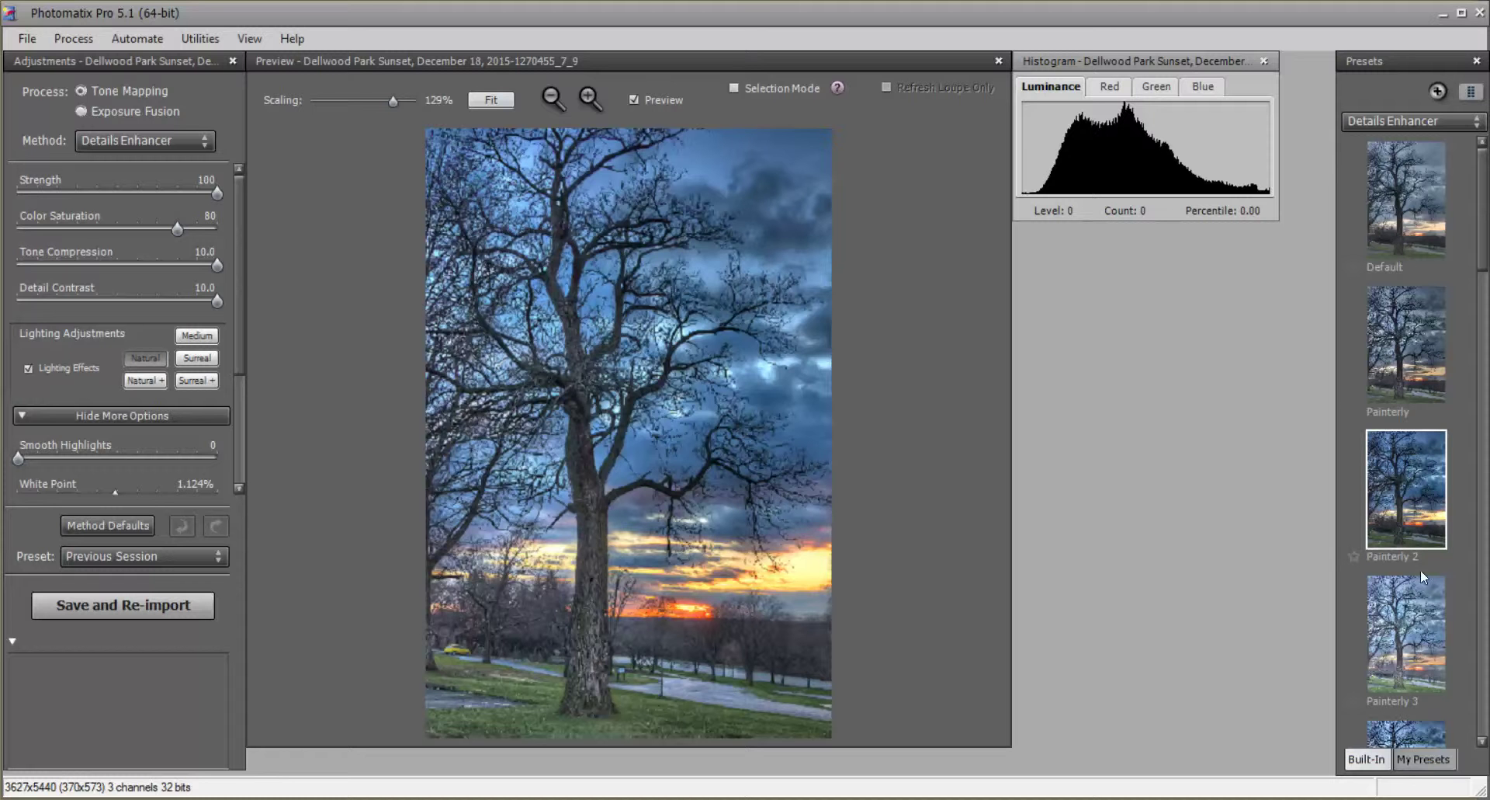
# Try the Painterly 3 tone-mapping preset, then apply Painterly 2 instead
pyautogui.click(1424, 617)
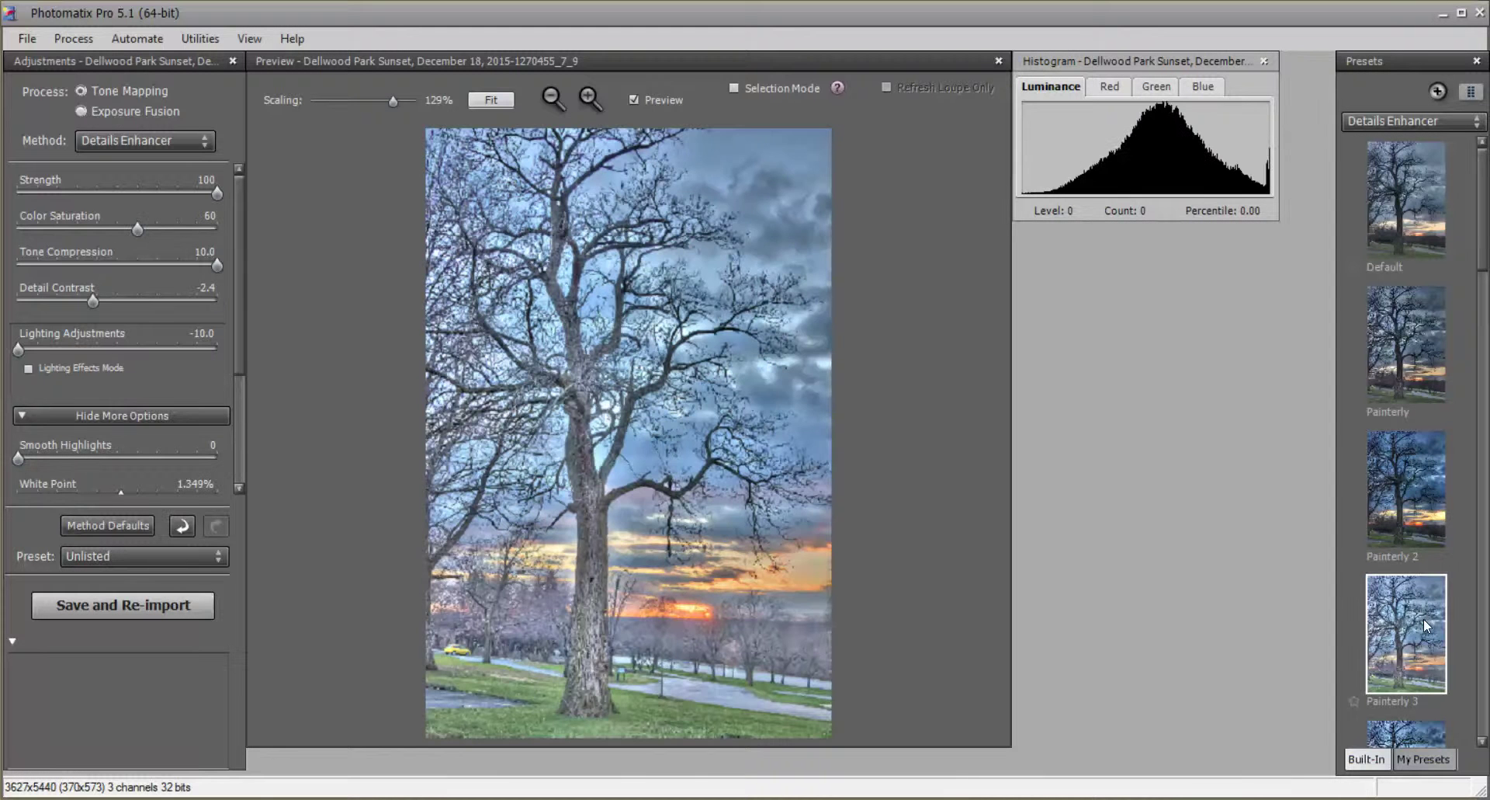
pyautogui.click(1404, 121)
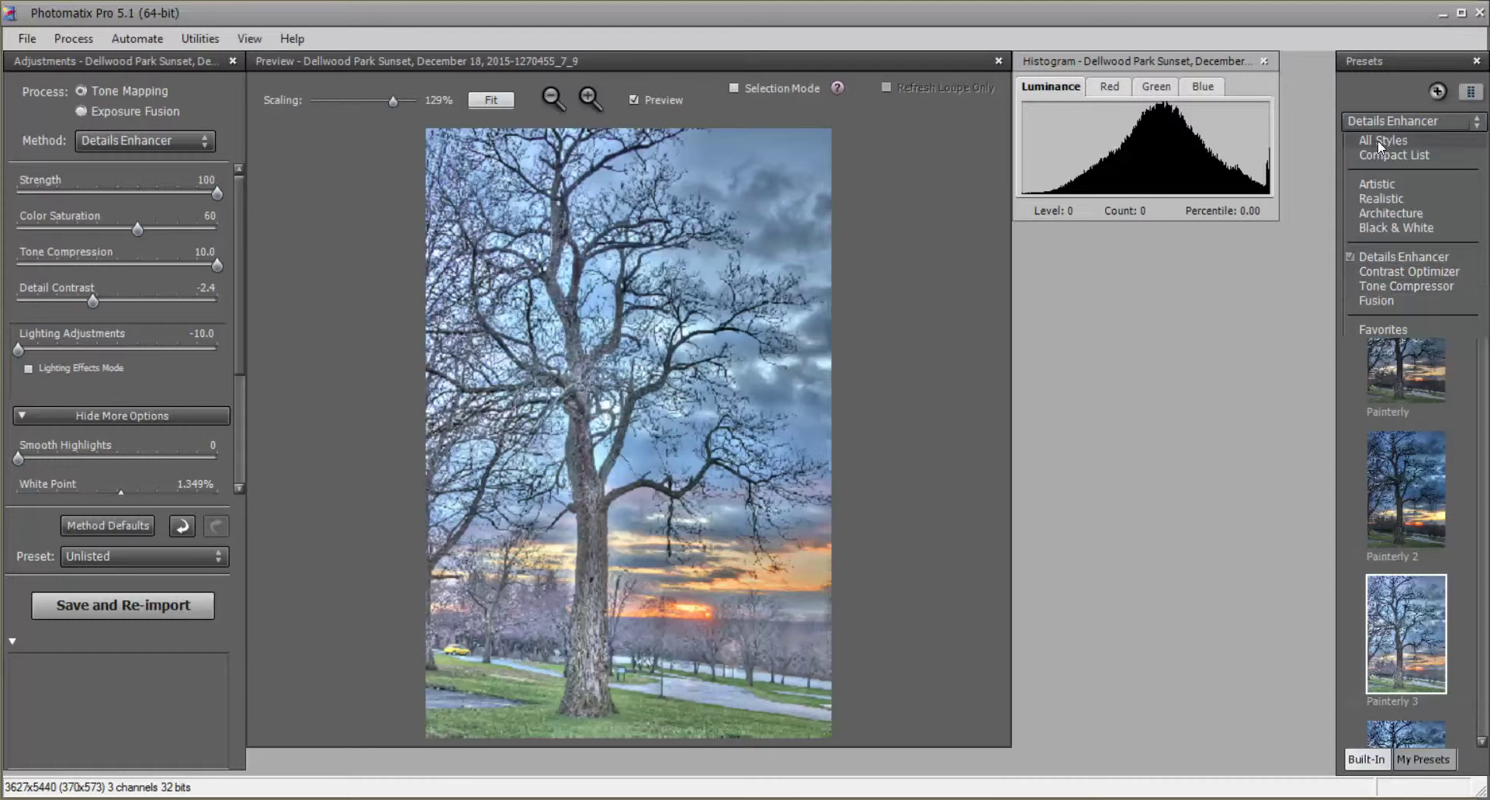
pyautogui.click(1389, 118)
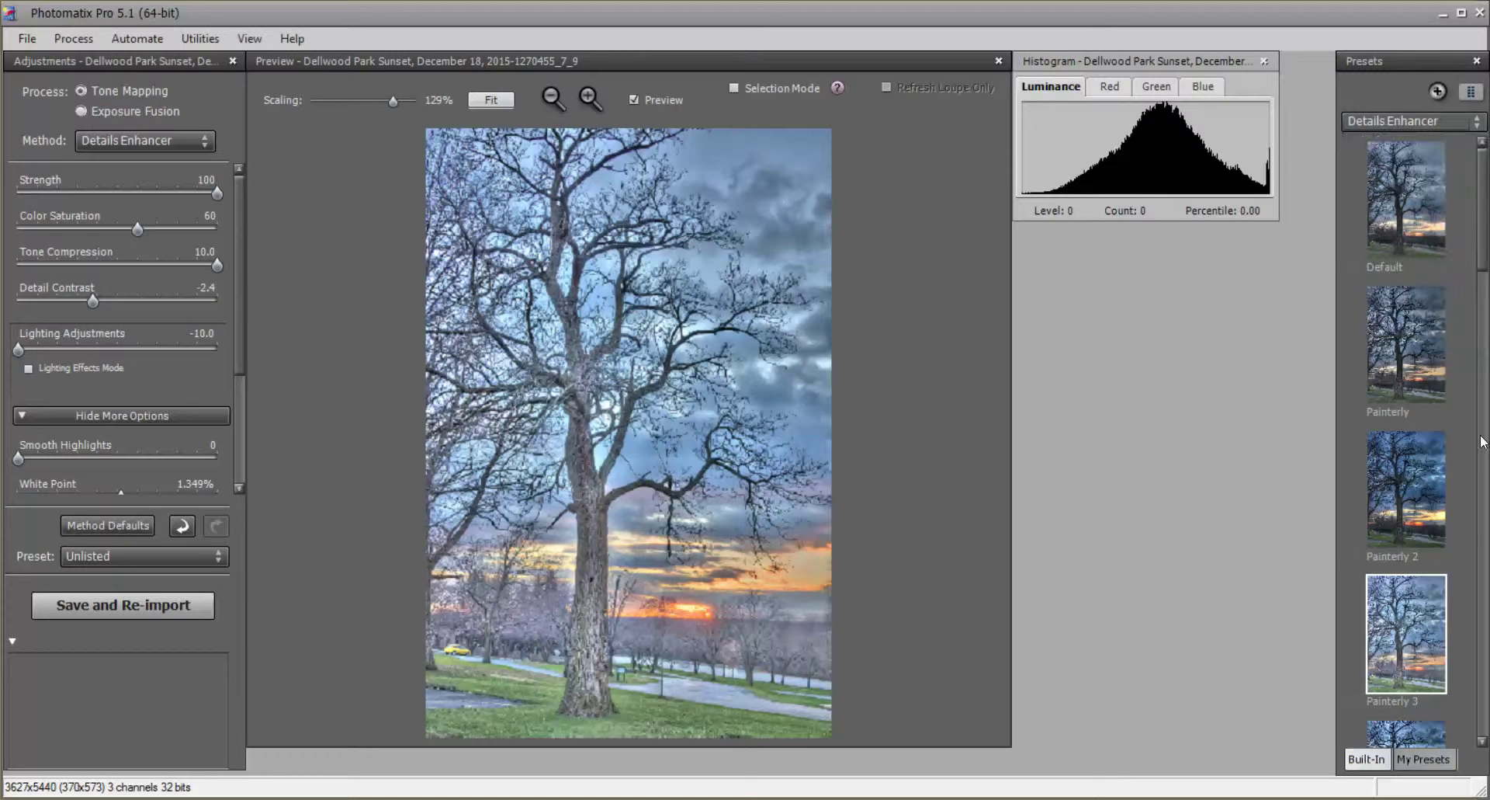
pyautogui.click(1413, 496)
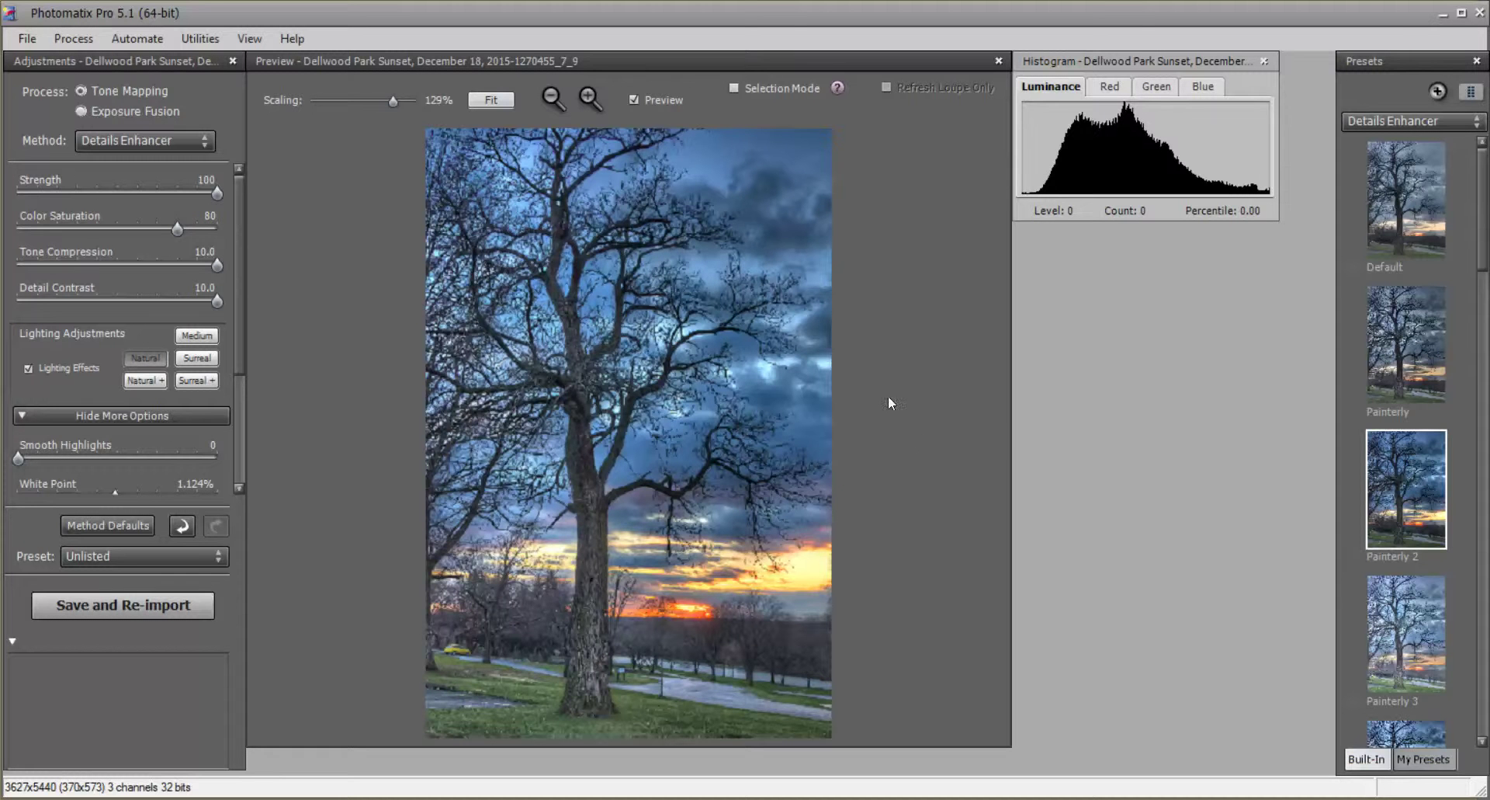
# Compare Exposure Fusion against Tone Mapping, ending on the Painterly 2 tone-mapped result
pyautogui.click(81, 111)
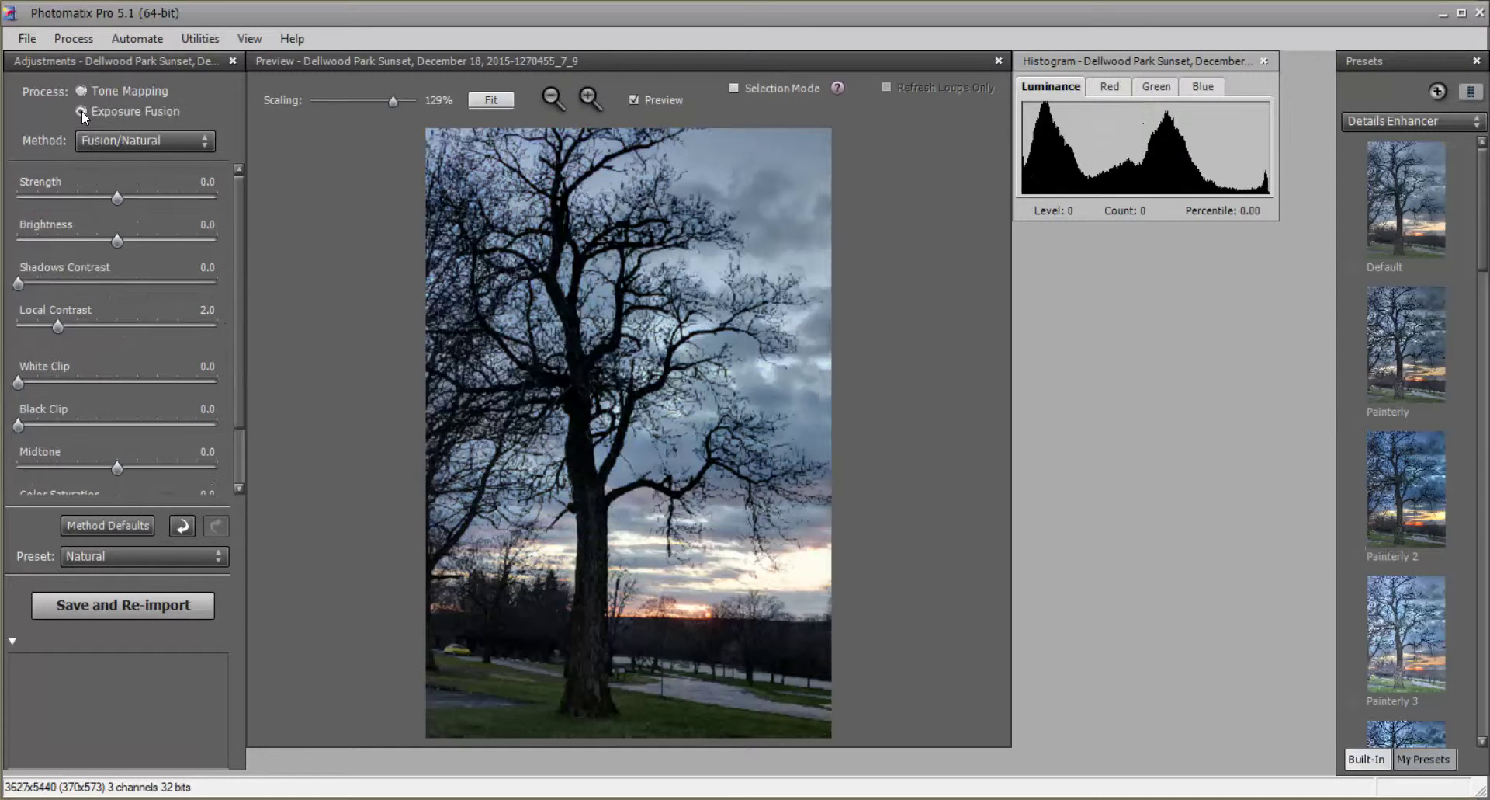
pyautogui.click(81, 91)
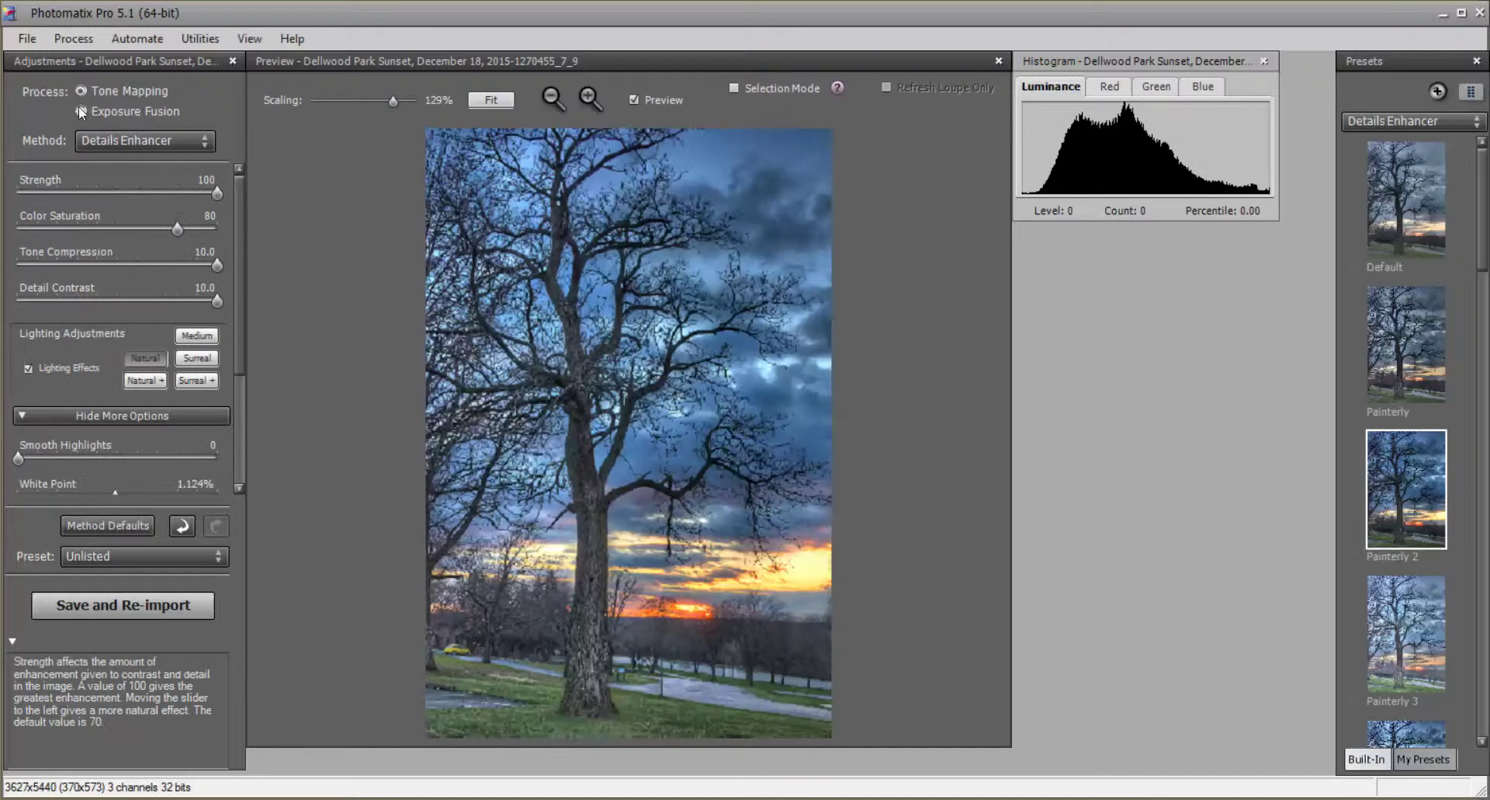
pyautogui.click(80, 112)
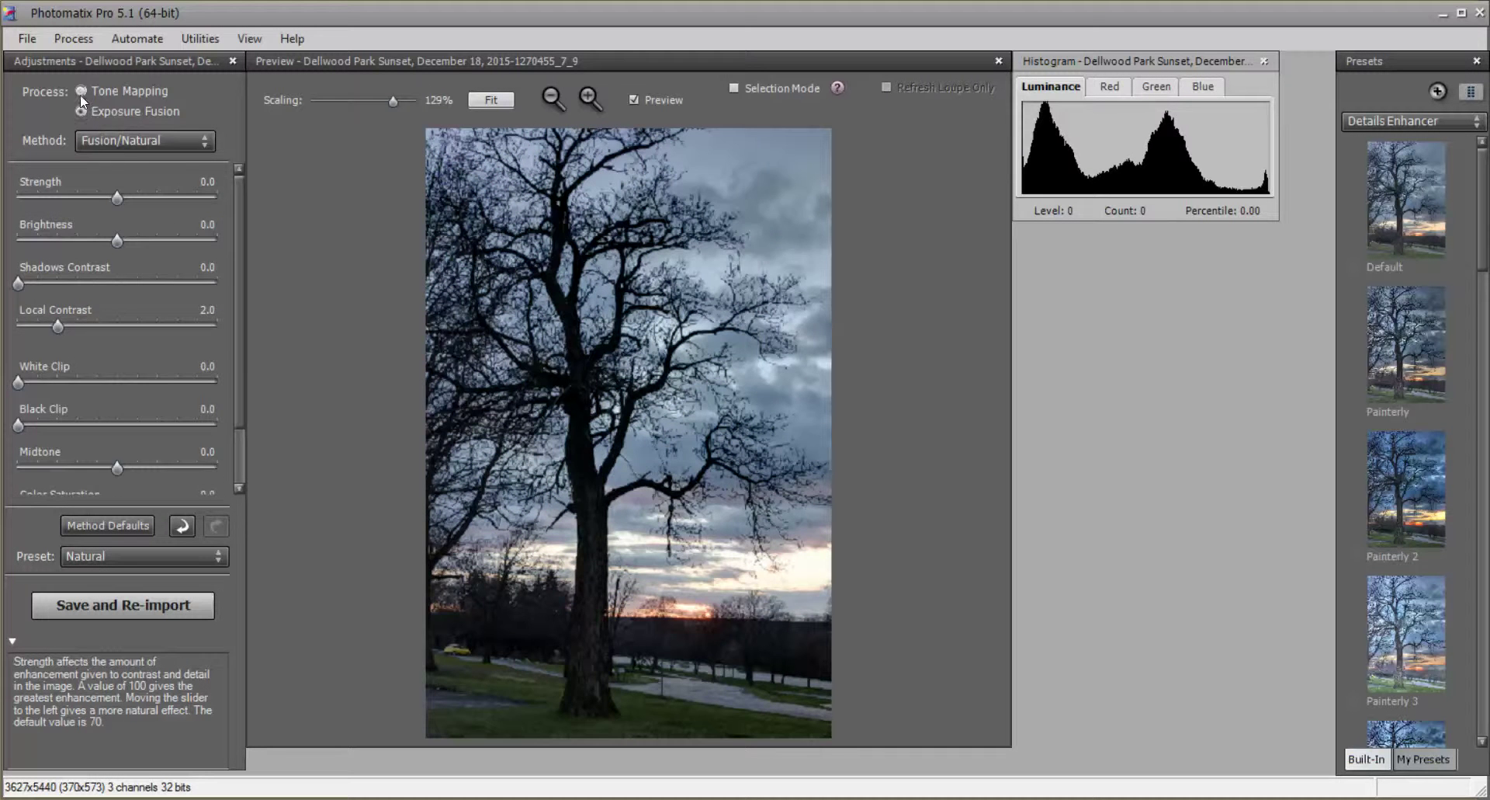
pyautogui.click(80, 92)
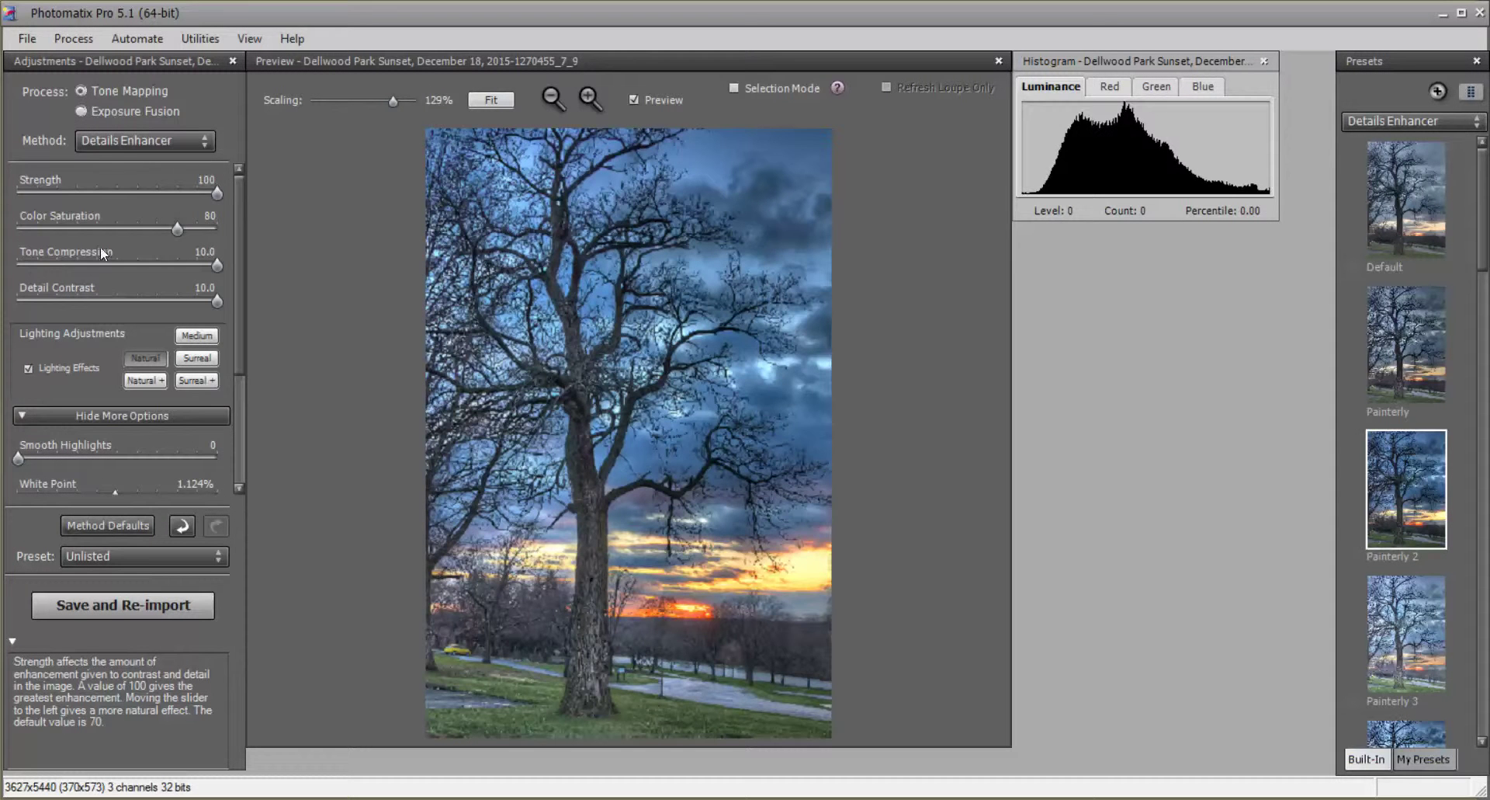
# Render the Painterly 2 HDR for re-import and return to Lightroom with the new tif
pyautogui.click(160, 611)
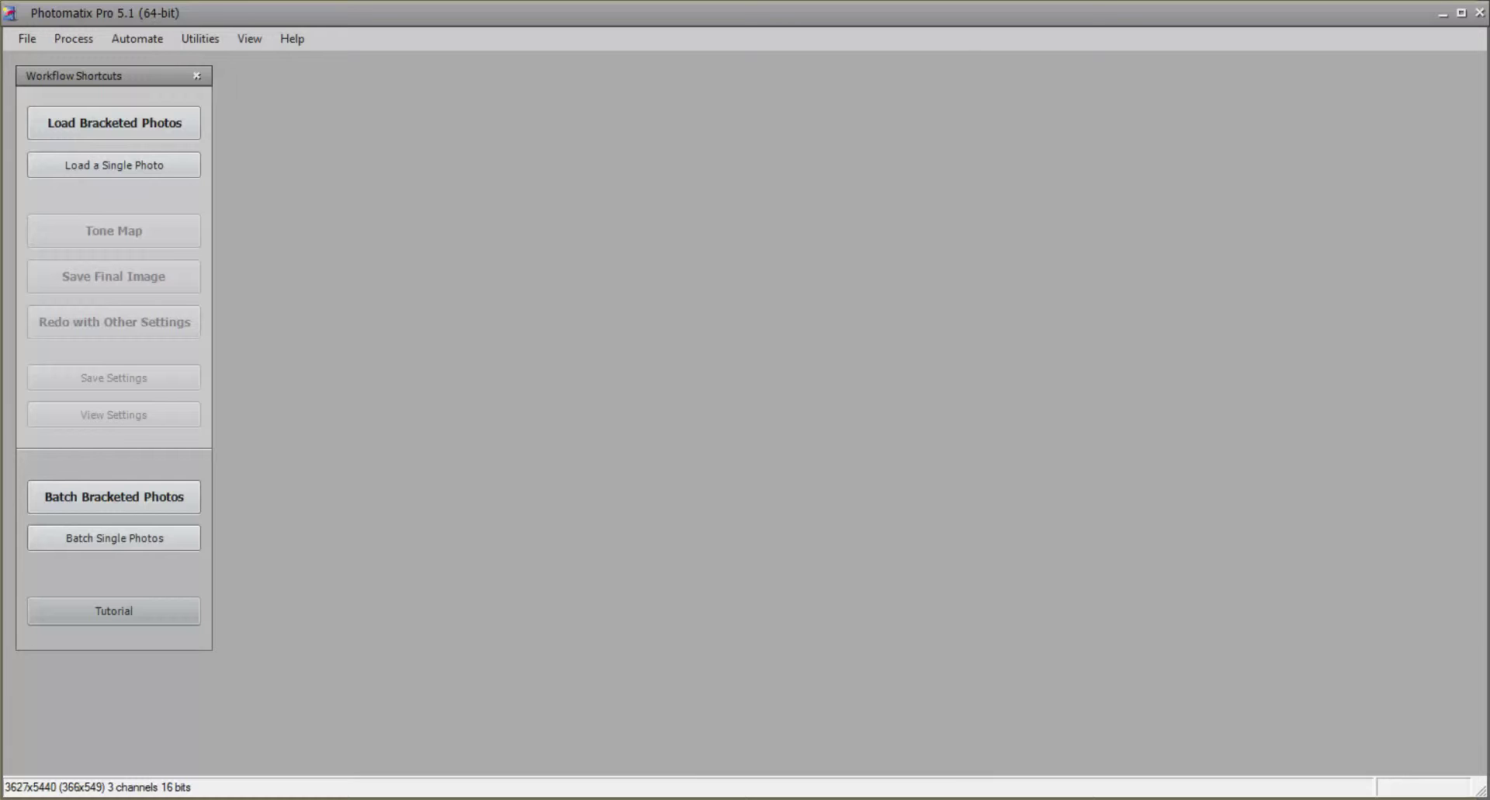
pyautogui.click(842, 798)
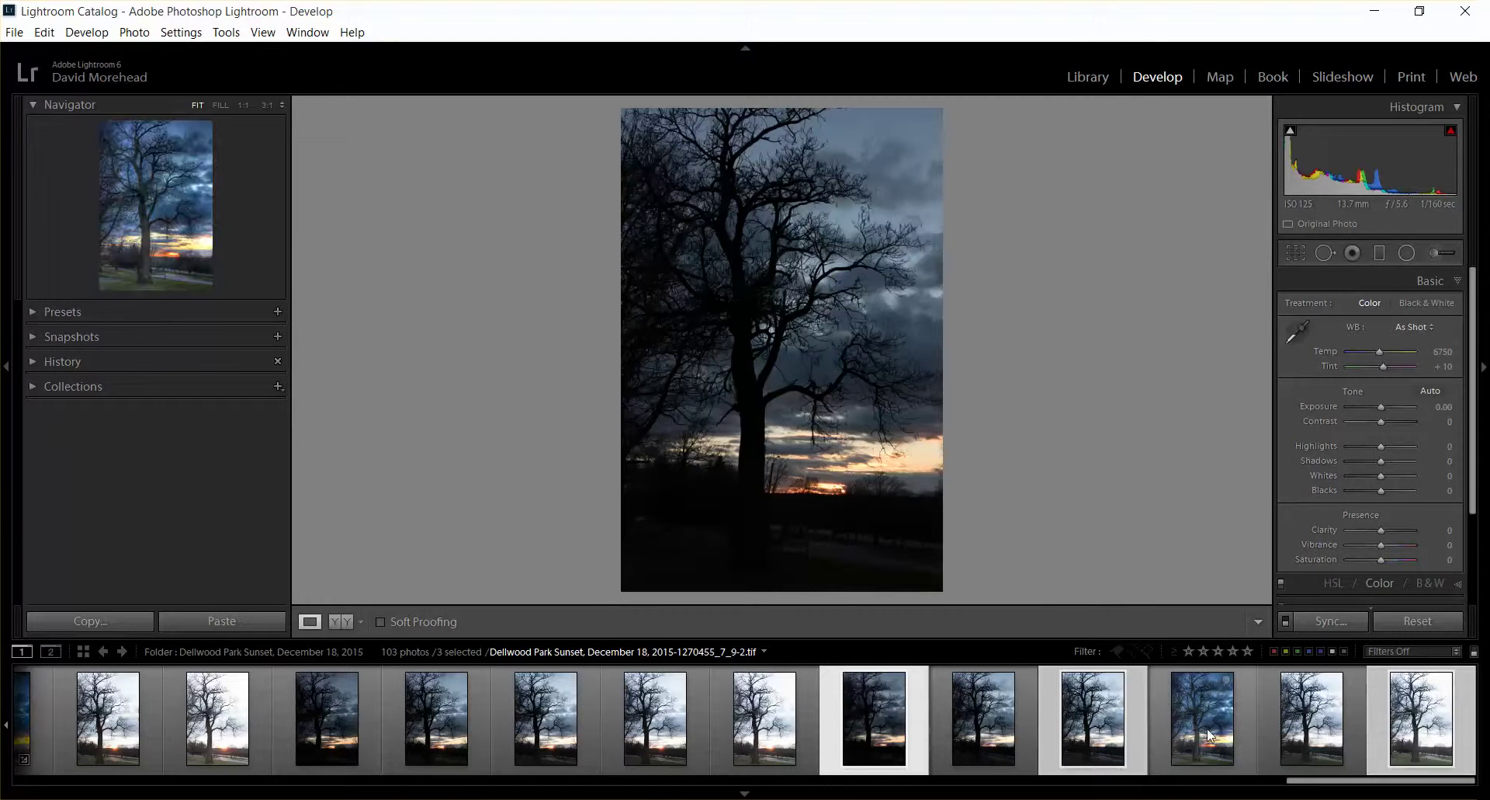
# Open the new HDR tif from the filmstrip for editing in Develop
pyautogui.click(1200, 714)
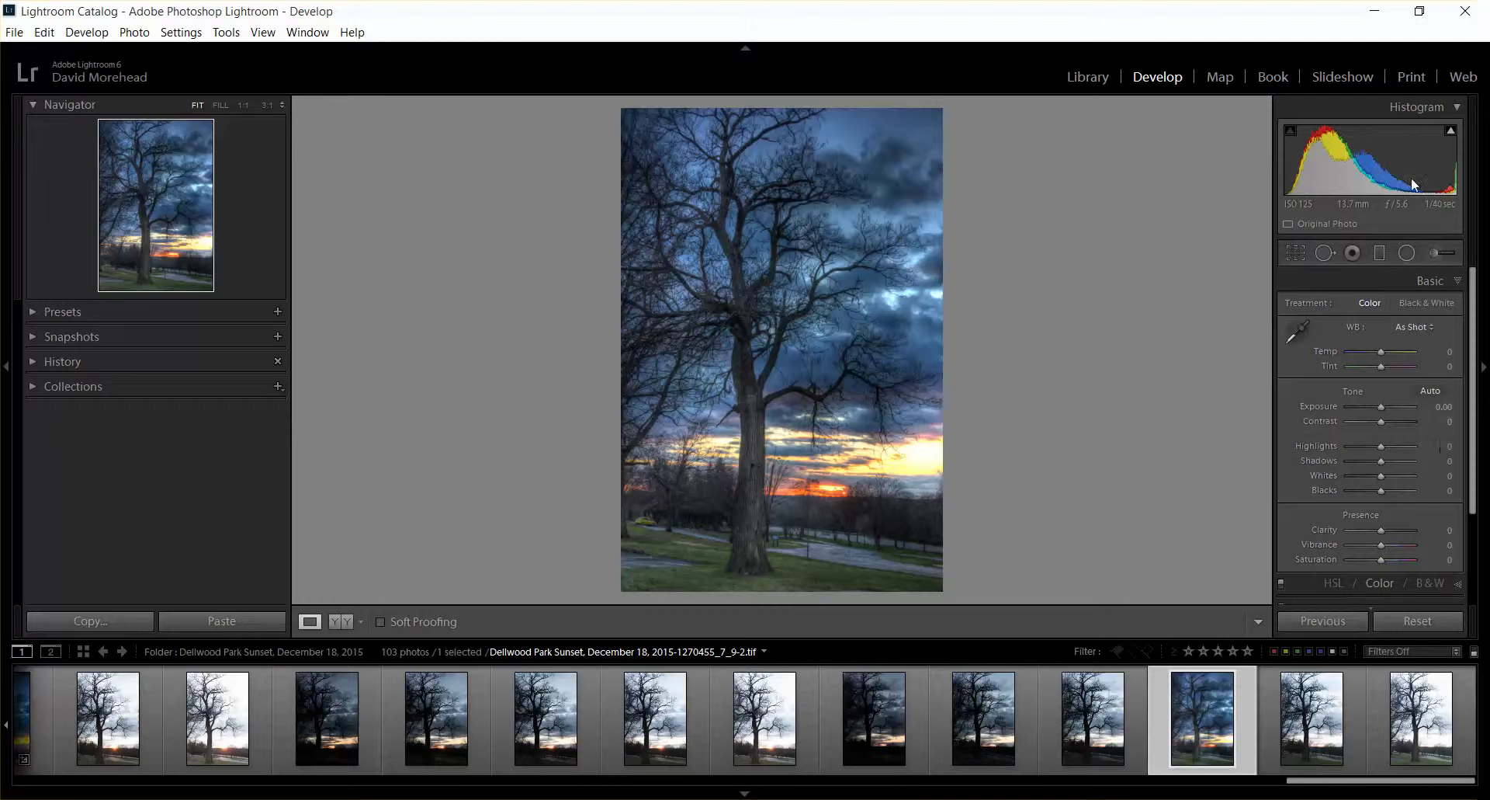
pyautogui.moveTo(1450, 136)
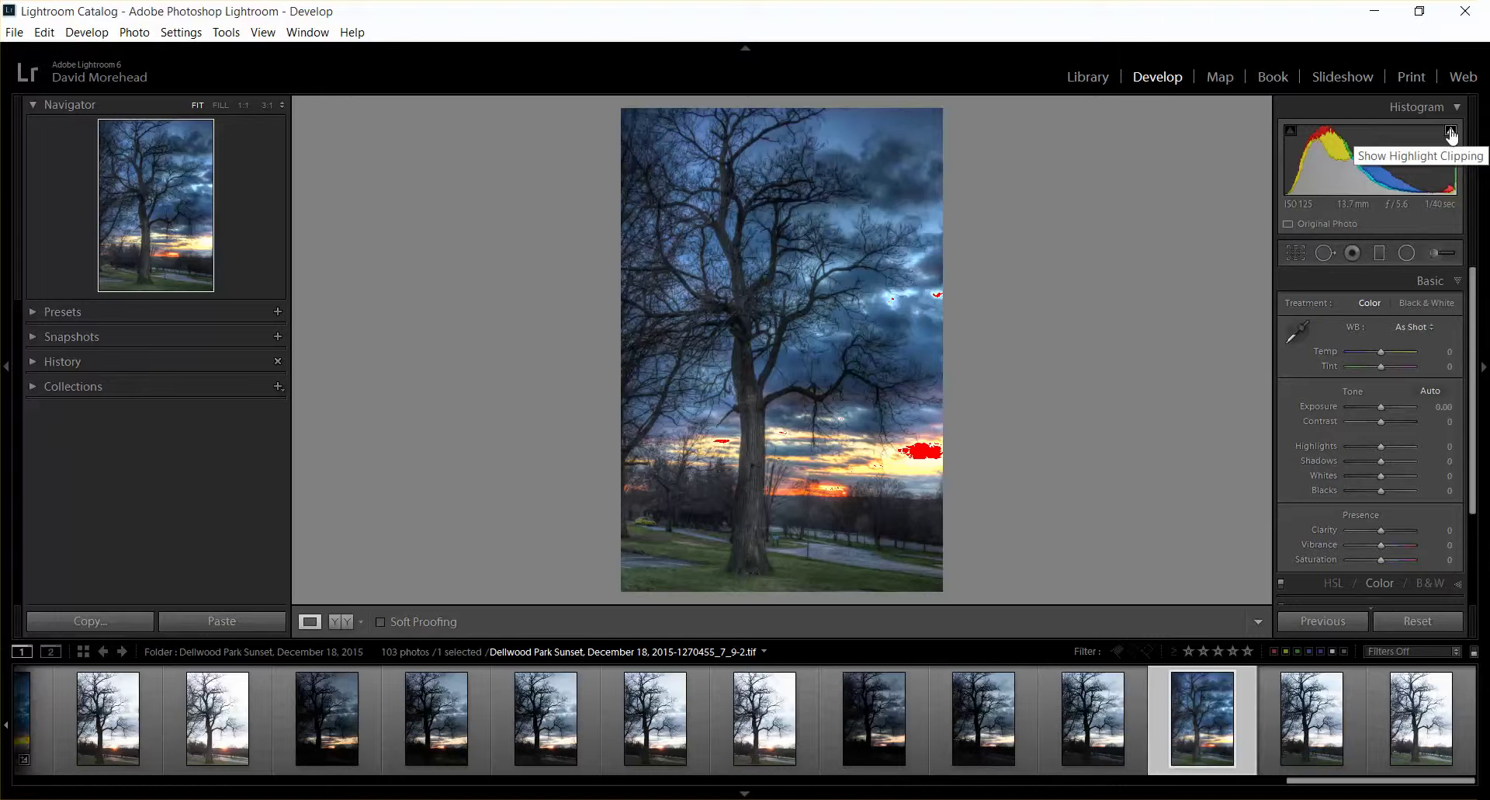
pyautogui.click(1291, 131)
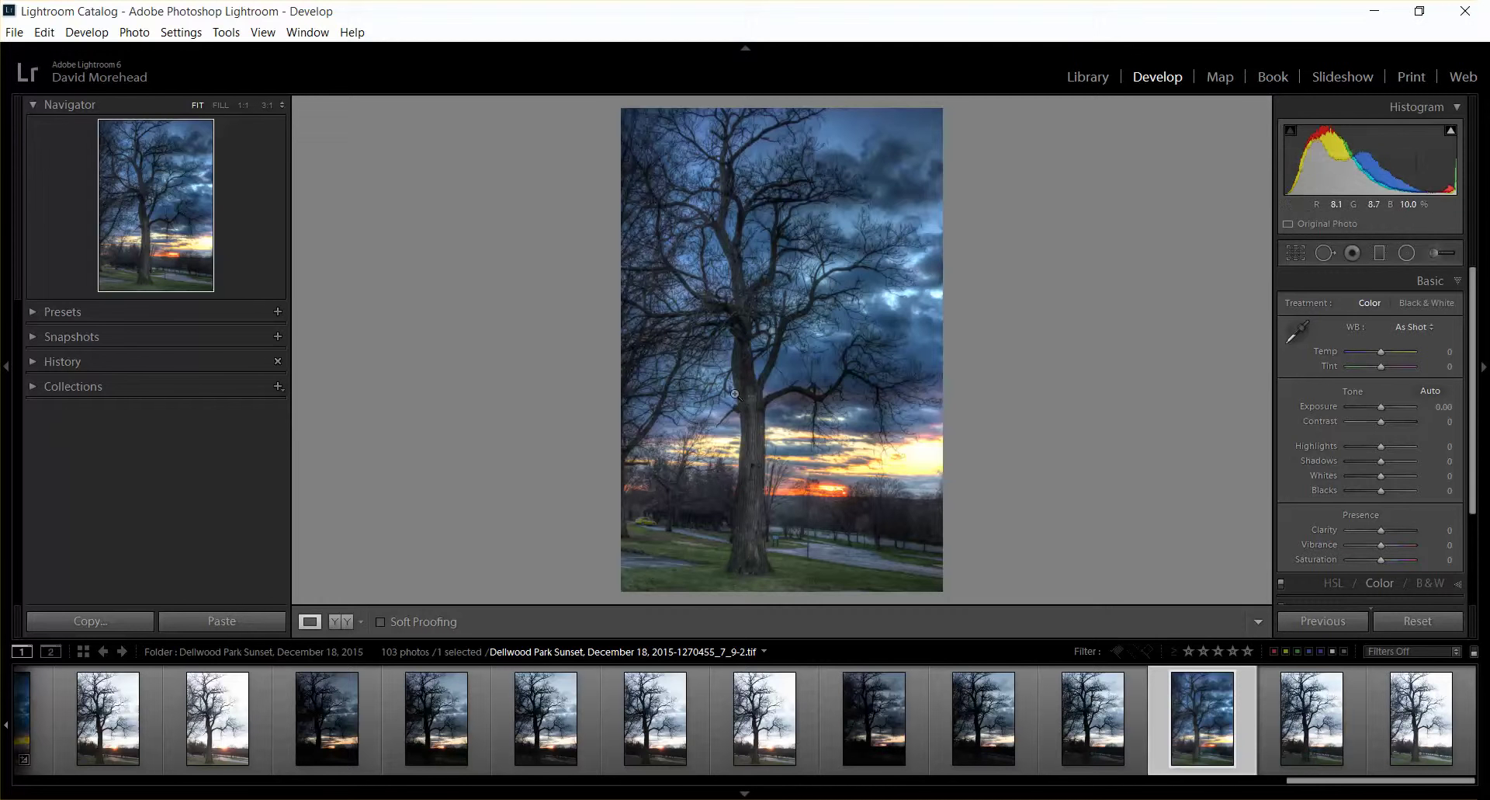
pyautogui.moveTo(1452, 137)
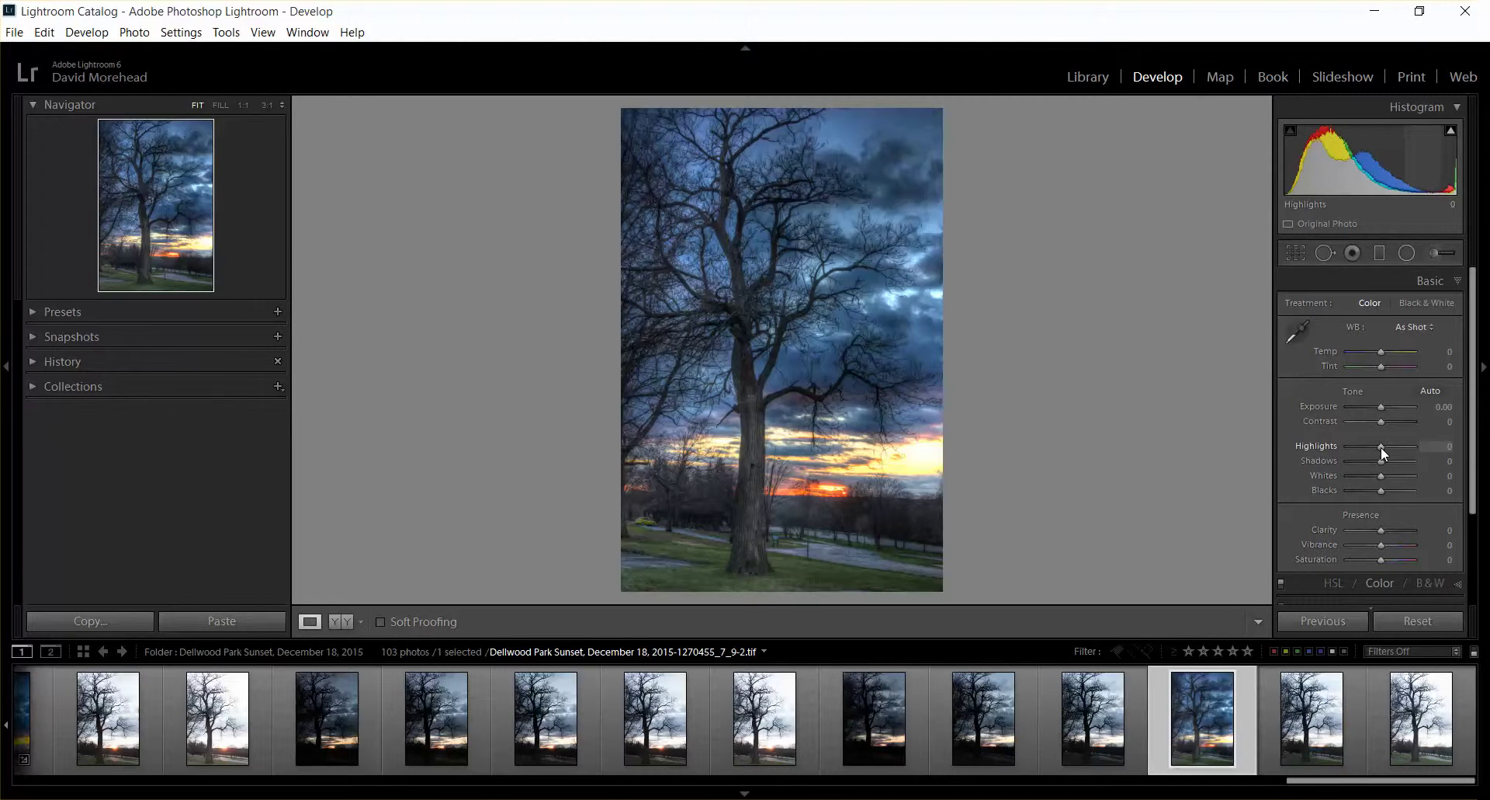
# Set Highlights to −17, Clarity to +31 and Vibrance to +50 in the Basic panel
pyautogui.moveTo(1379, 445); pyautogui.dragTo(1375, 446)
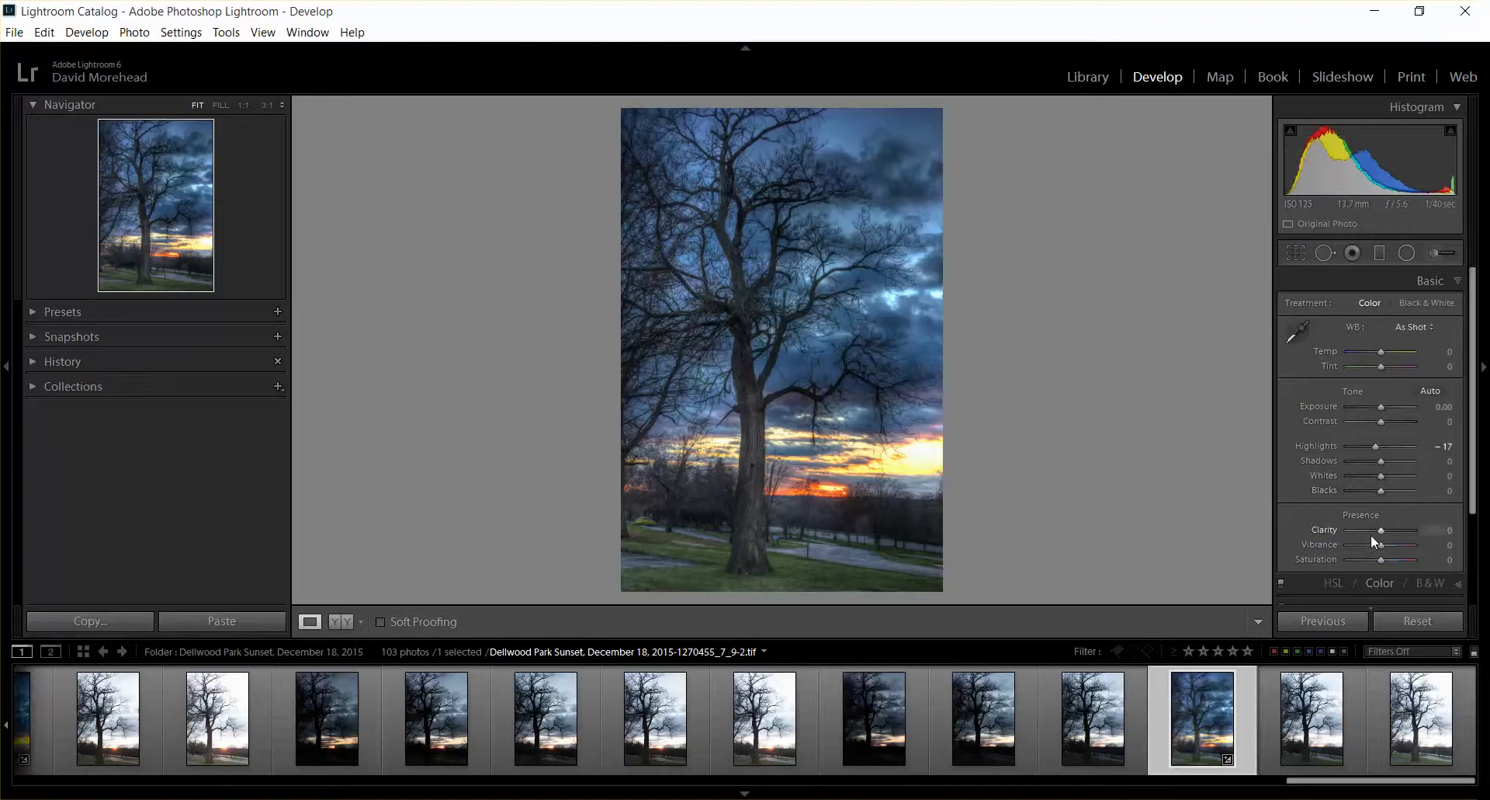
pyautogui.moveTo(1381, 529); pyautogui.dragTo(1393, 531)
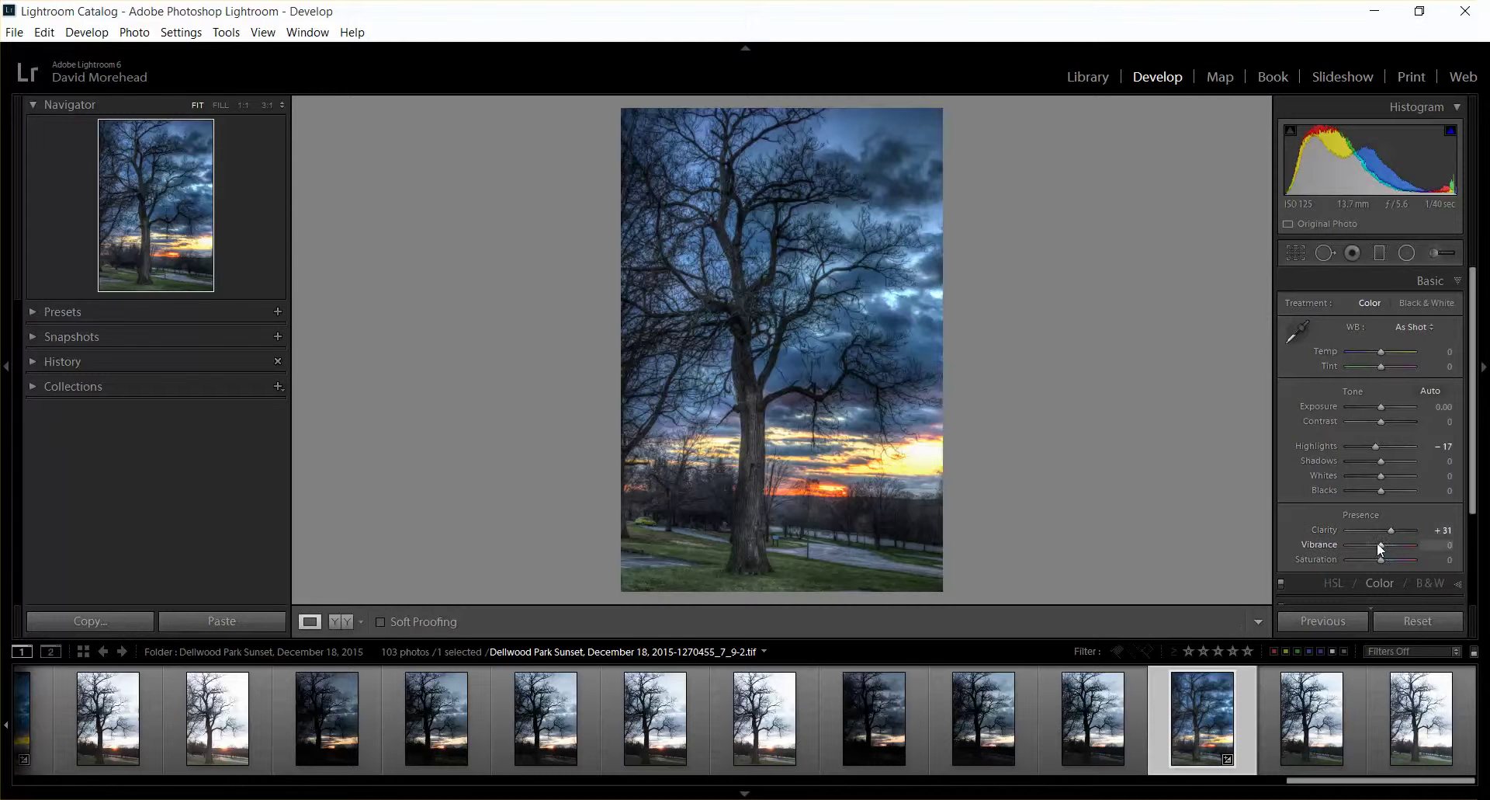
pyautogui.moveTo(1377, 544); pyautogui.dragTo(1398, 547)
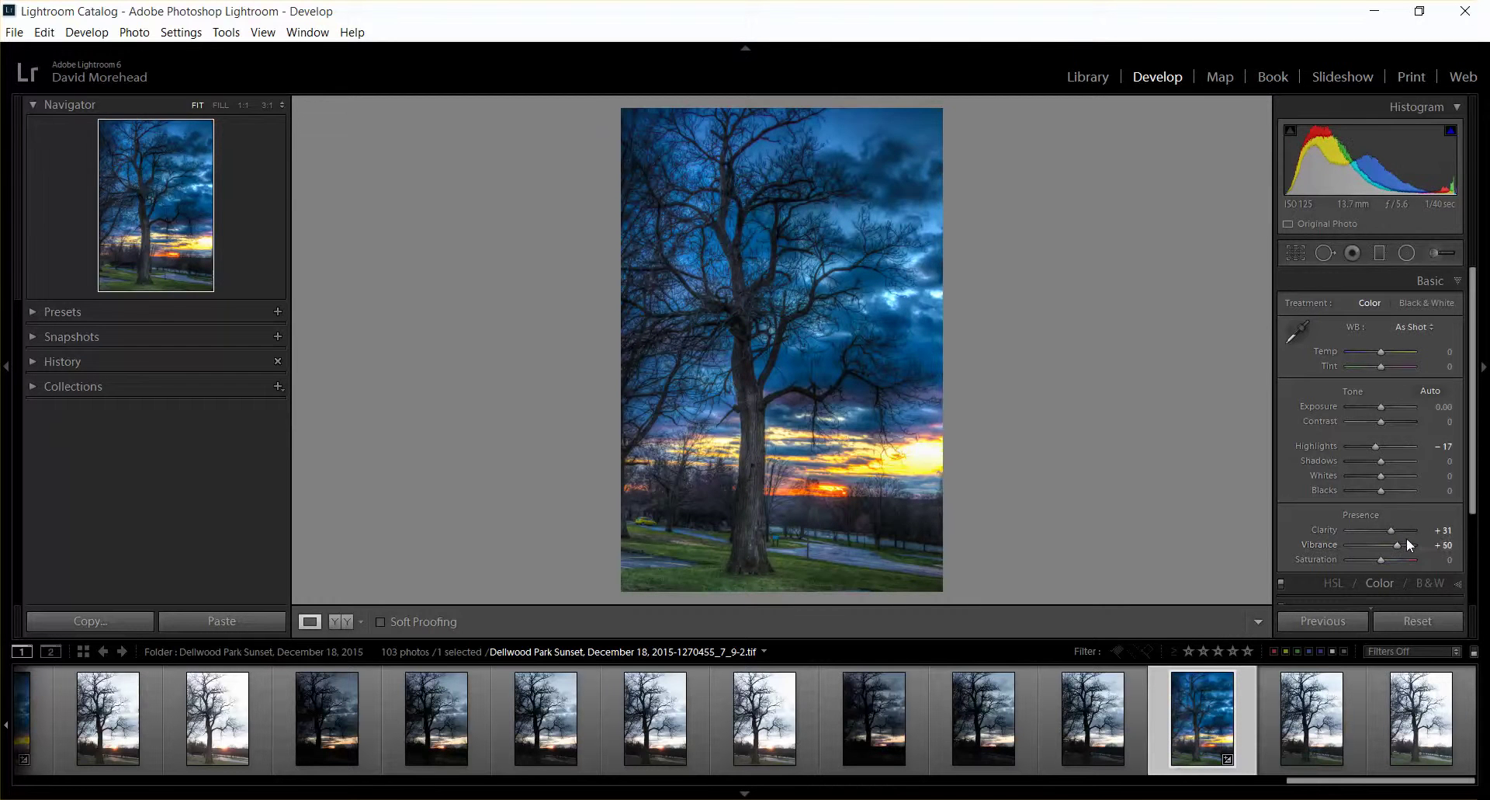
pyautogui.scroll(-3, 1404, 533)
# Expand the Detail panel and raise the Sharpening Amount to 130
pyautogui.scroll(-1, 1386, 491)
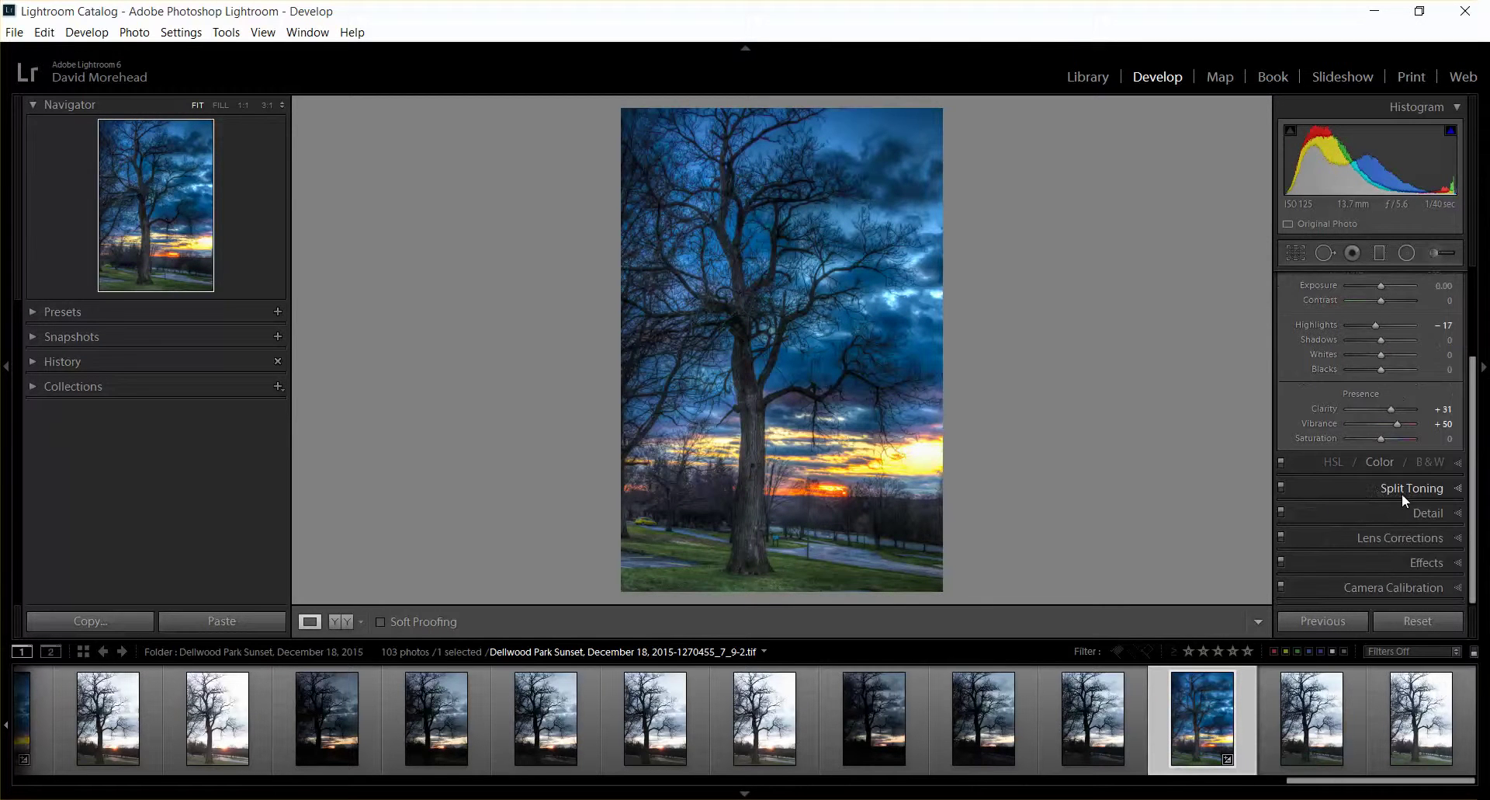
pyautogui.click(1444, 512)
pyautogui.moveTo(1349, 420); pyautogui.dragTo(1395, 427)
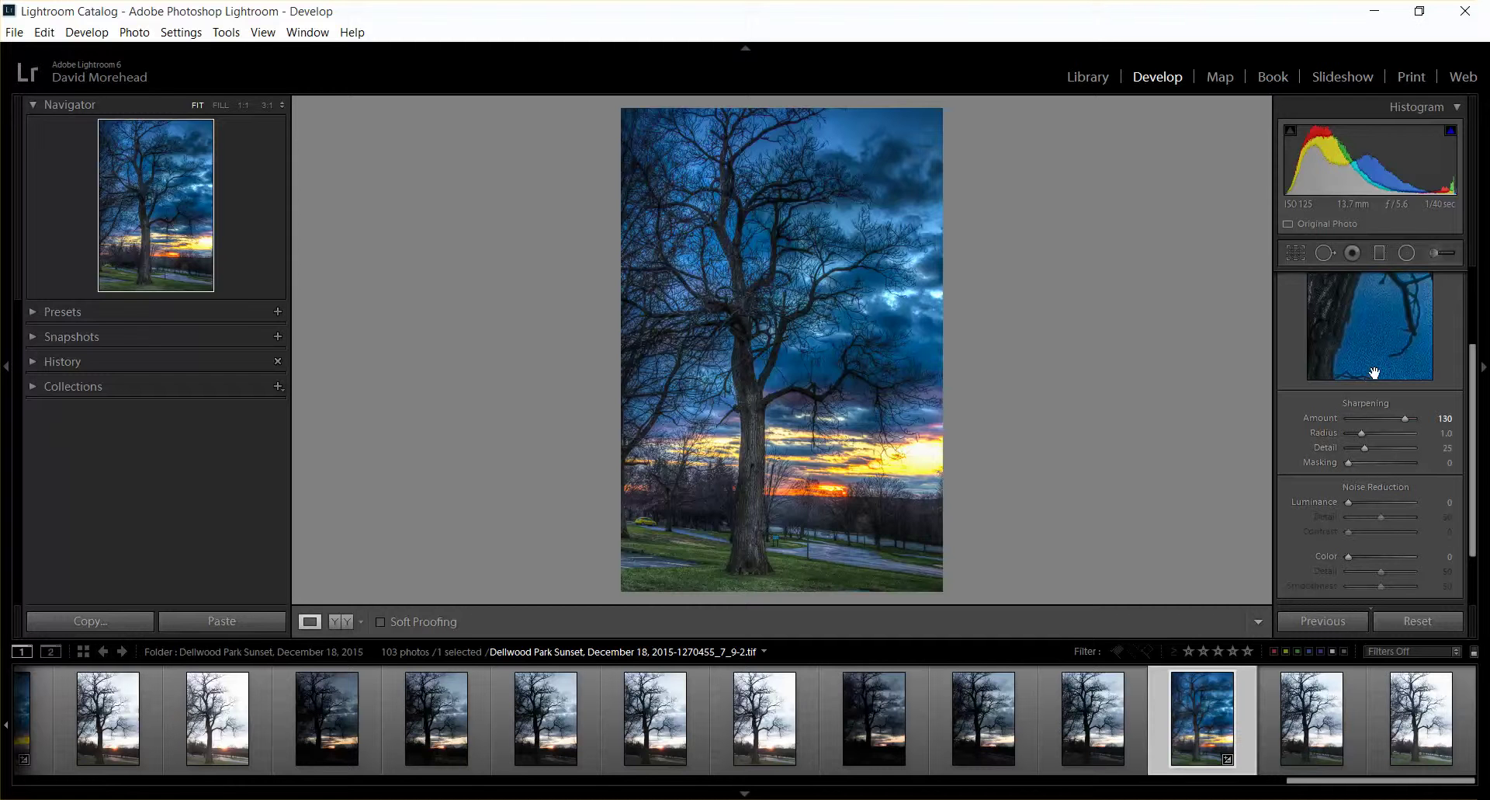
# Set sharpening Masking to 76 using the mask preview, checking detail on the branches
pyautogui.keyDown('alt'); pyautogui.click(1348, 464); pyautogui.keyUp('alt')
pyautogui.moveTo(1348, 464); pyautogui.dragTo(1396, 473)
pyautogui.moveTo(1396, 460); pyautogui.dragTo(1343, 462)
pyautogui.moveTo(1367, 467); pyautogui.dragTo(1356, 502)
pyautogui.moveTo(1372, 320); pyautogui.dragTo(1414, 344)
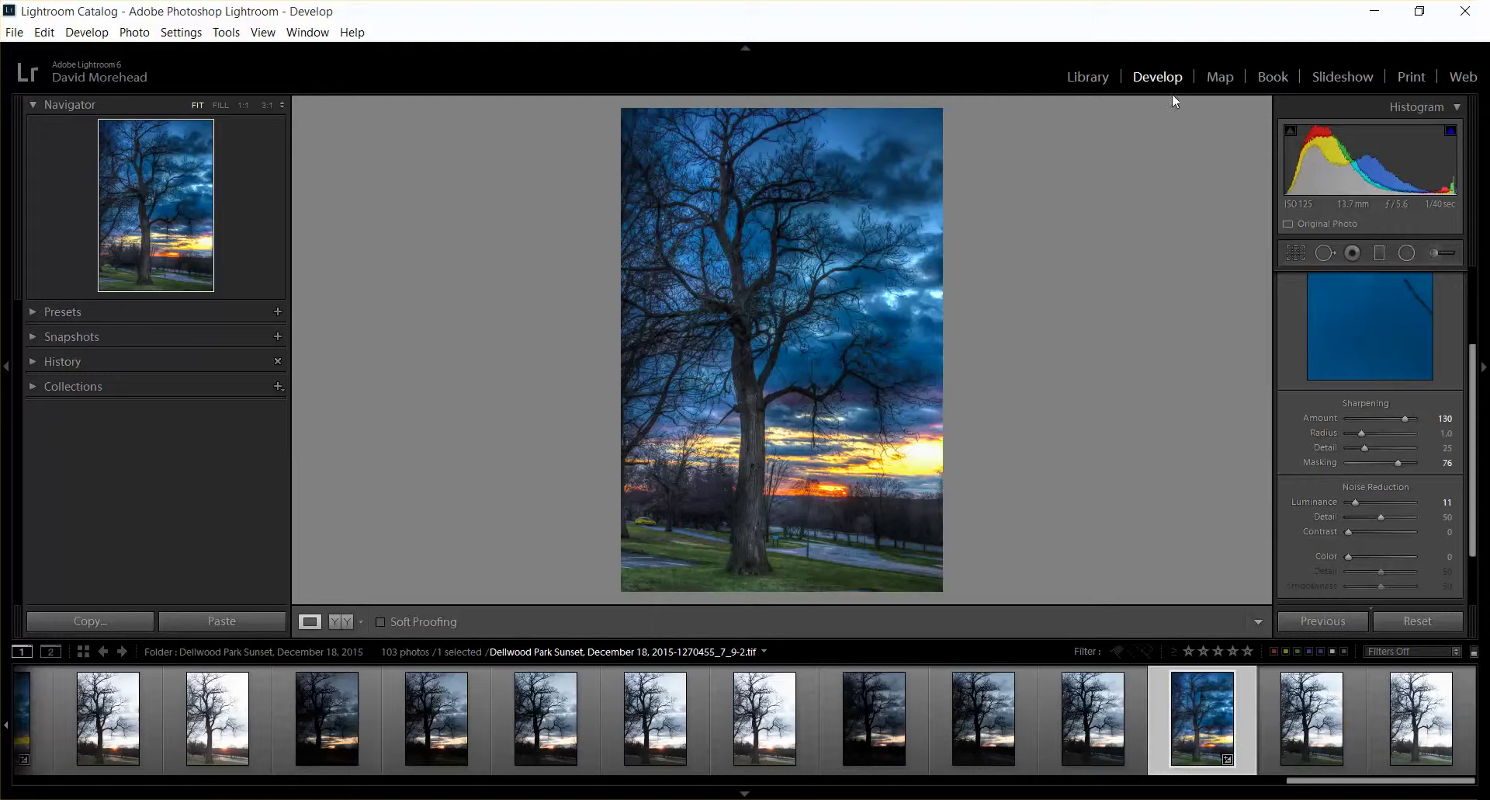
# From the Library, open the Export dialog and set the destination folder to the Desktop
pyautogui.click(1101, 76)
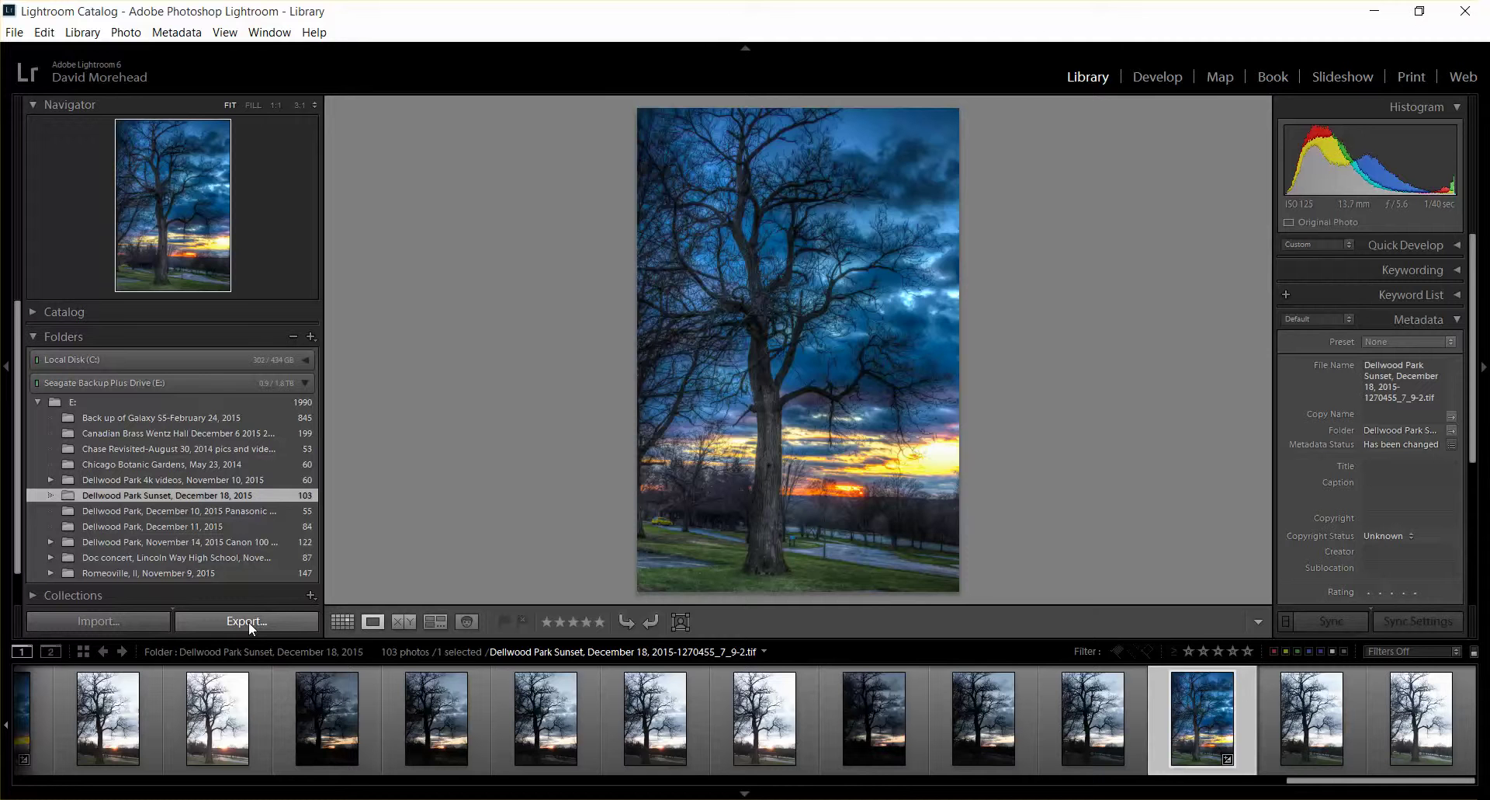
pyautogui.click(248, 621)
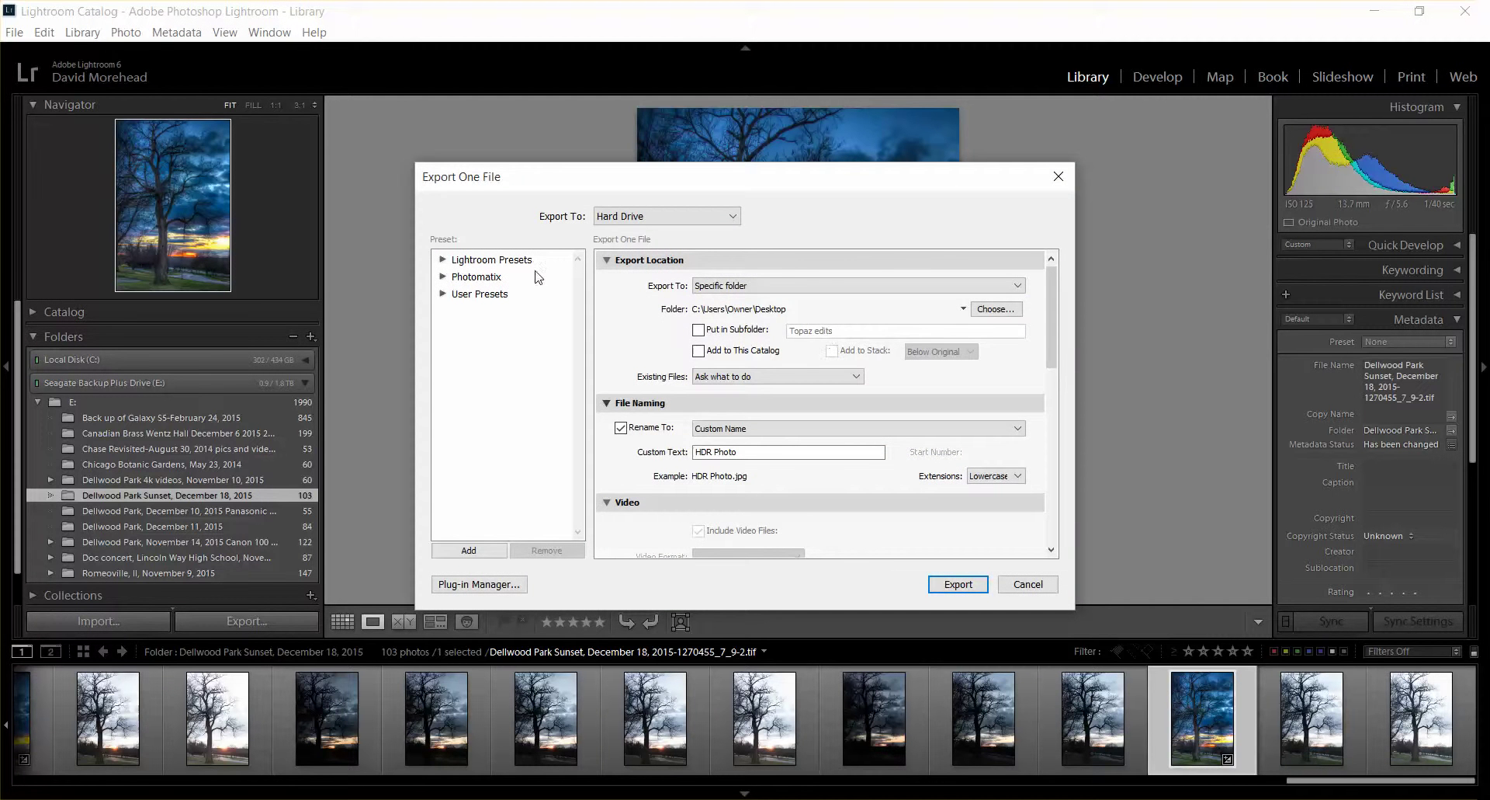
pyautogui.click(996, 309)
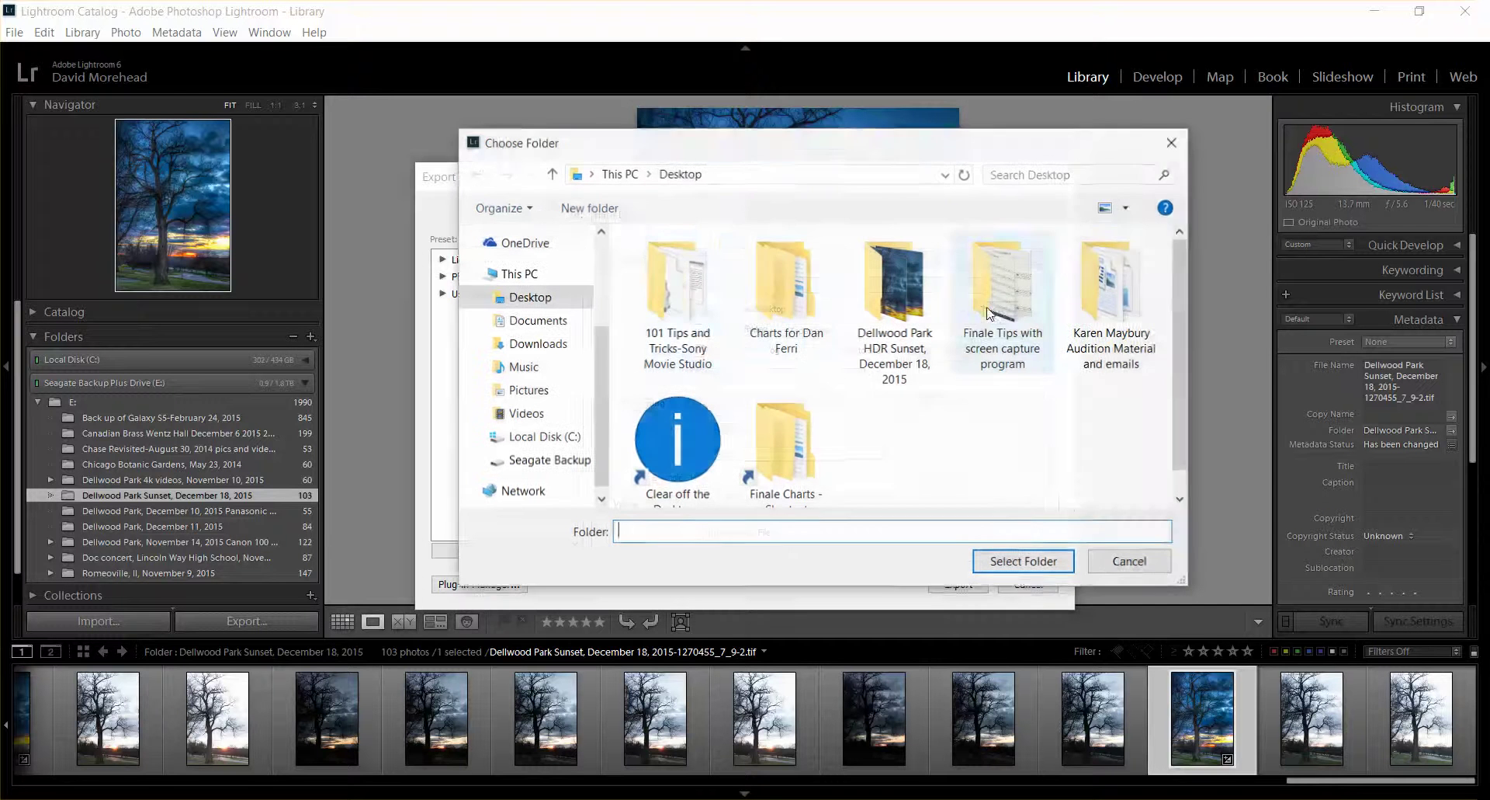
pyautogui.click(536, 298)
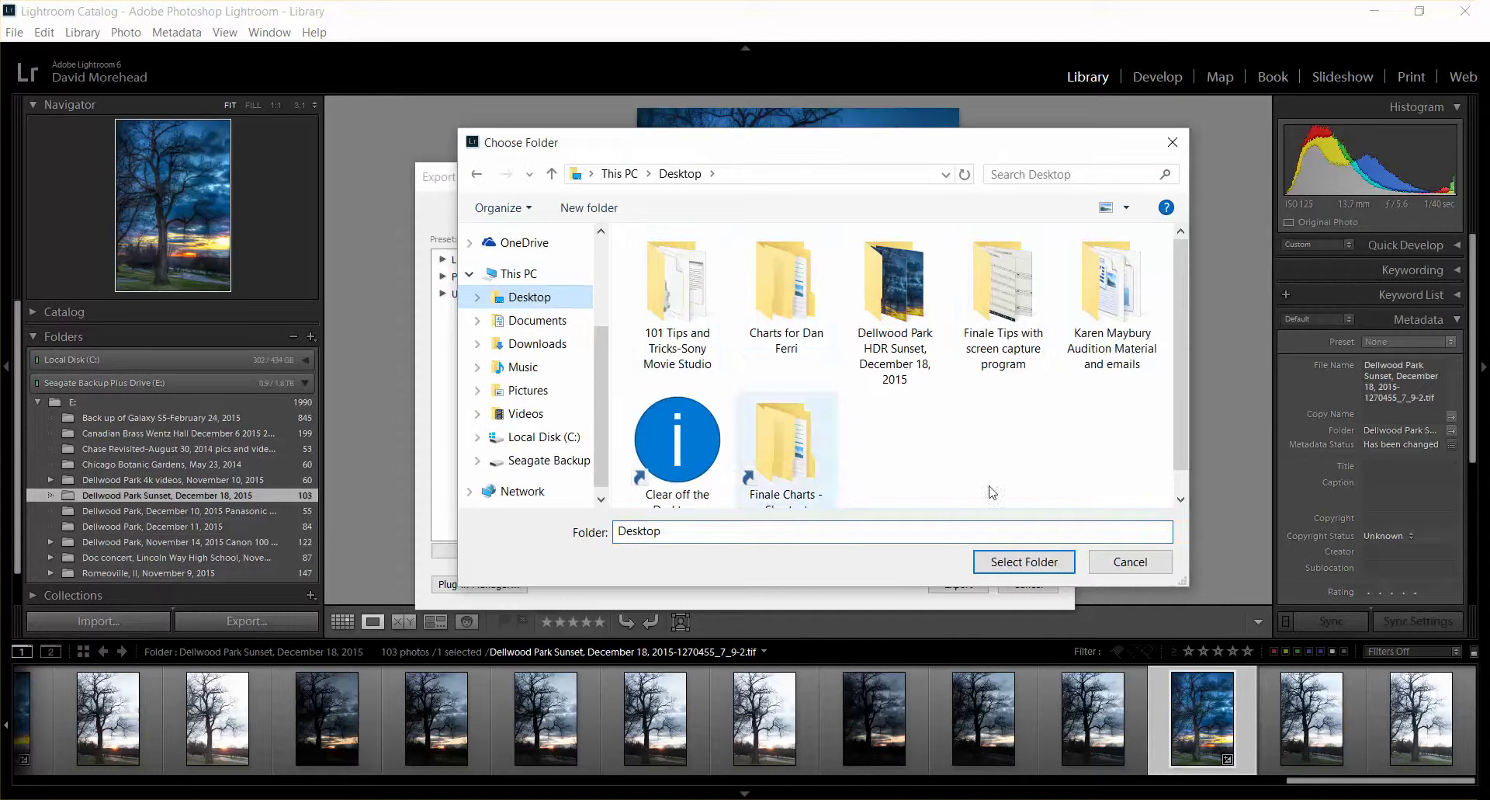
pyautogui.click(1025, 562)
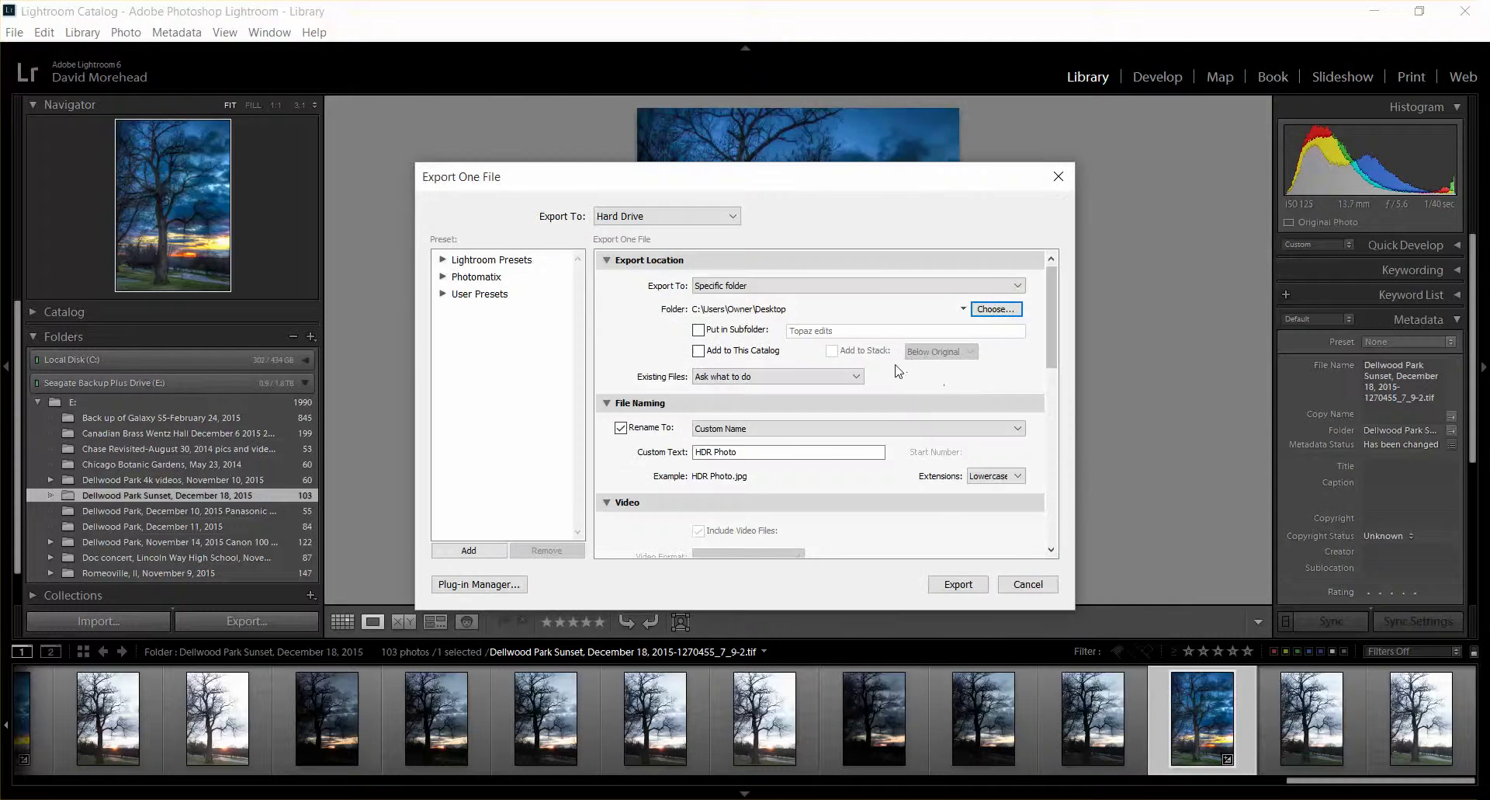
pyautogui.click(736, 451)
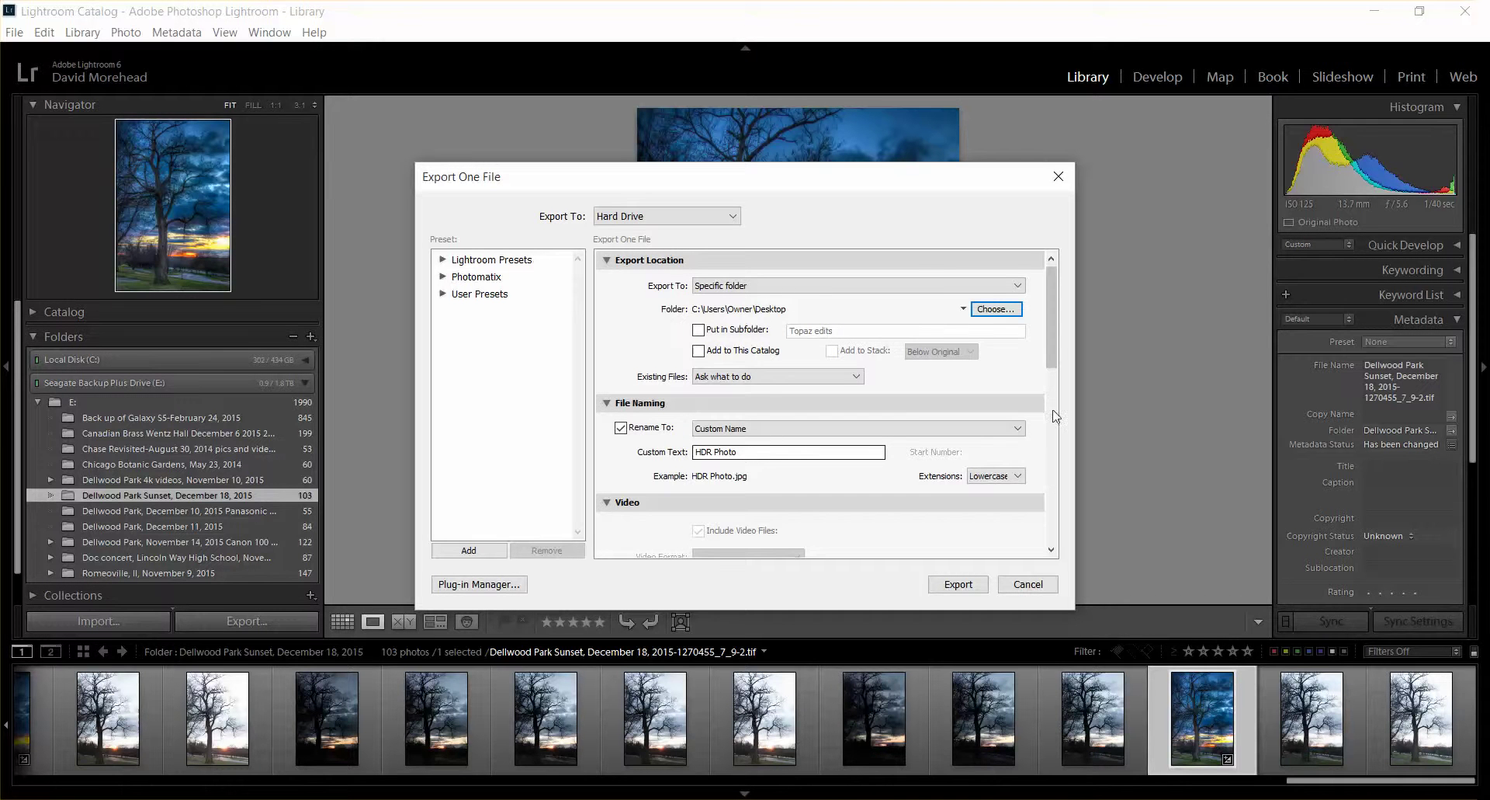
# Export as a quality-100 JPEG with Matte Paper sharpening, overwriting the existing HDR Photo.jpg
pyautogui.moveTo(1056, 341); pyautogui.dragTo(1056, 462)
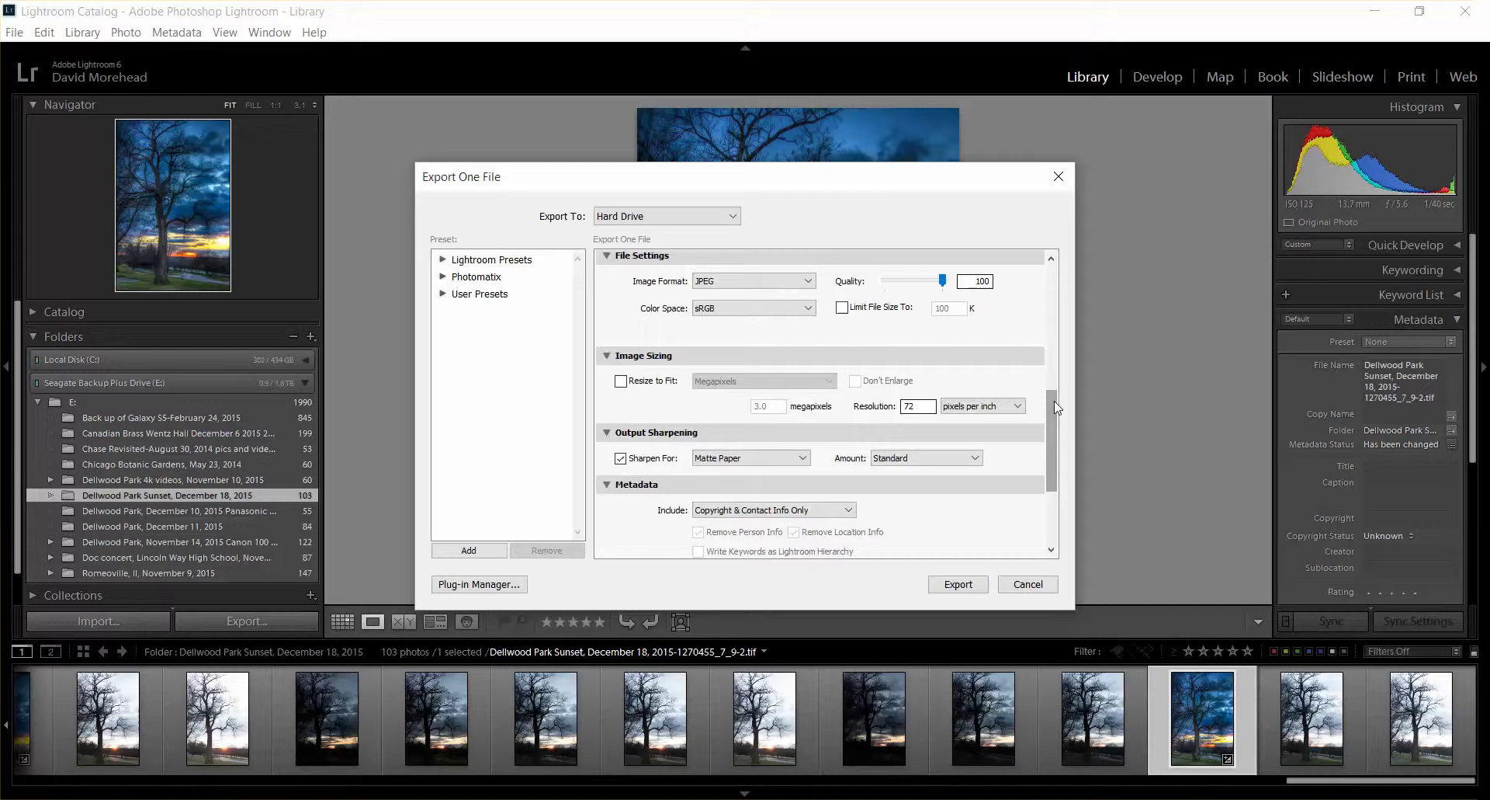
pyautogui.moveTo(1055, 402); pyautogui.dragTo(1047, 422)
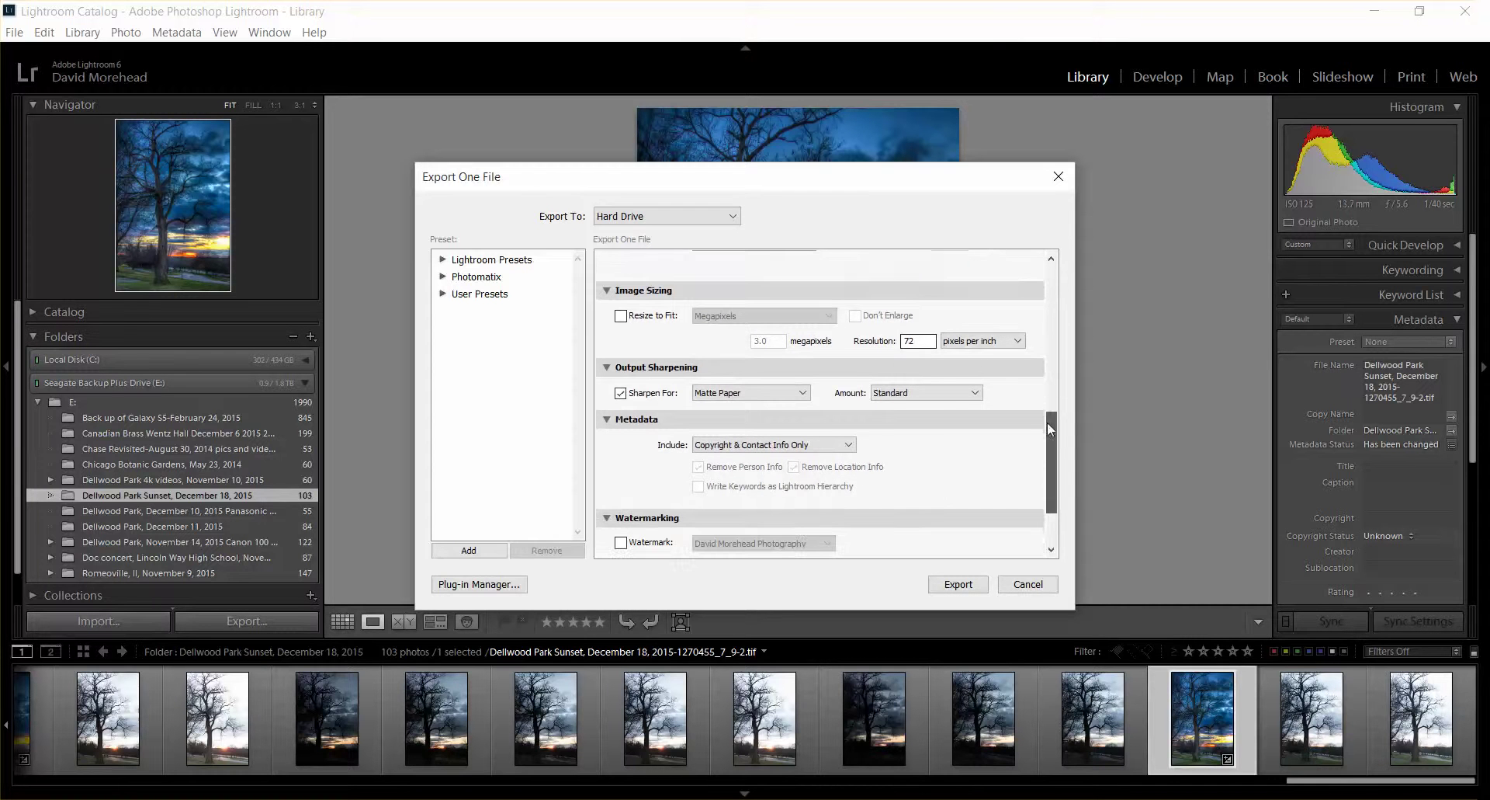
pyautogui.click(773, 394)
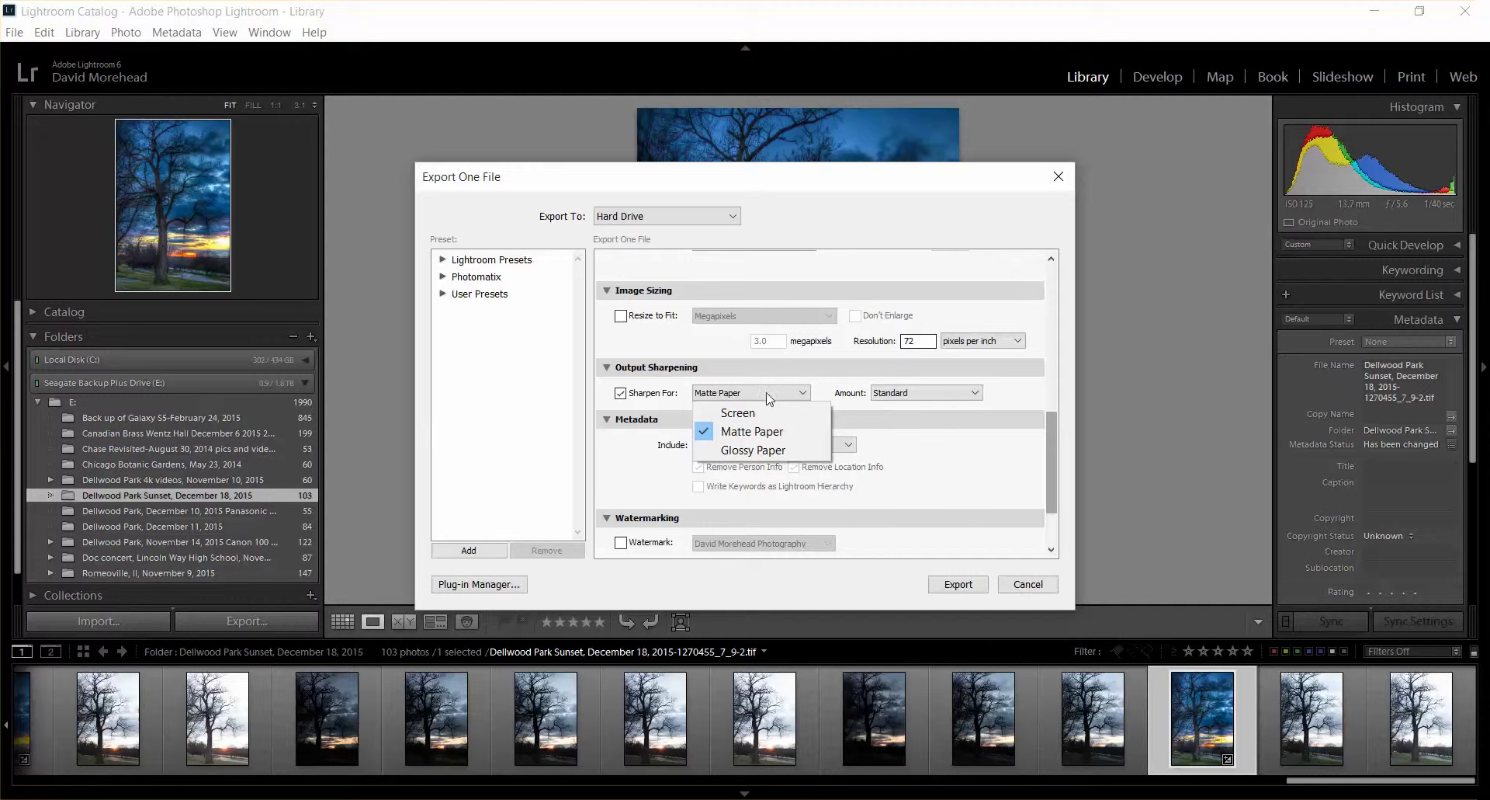
pyautogui.click(752, 437)
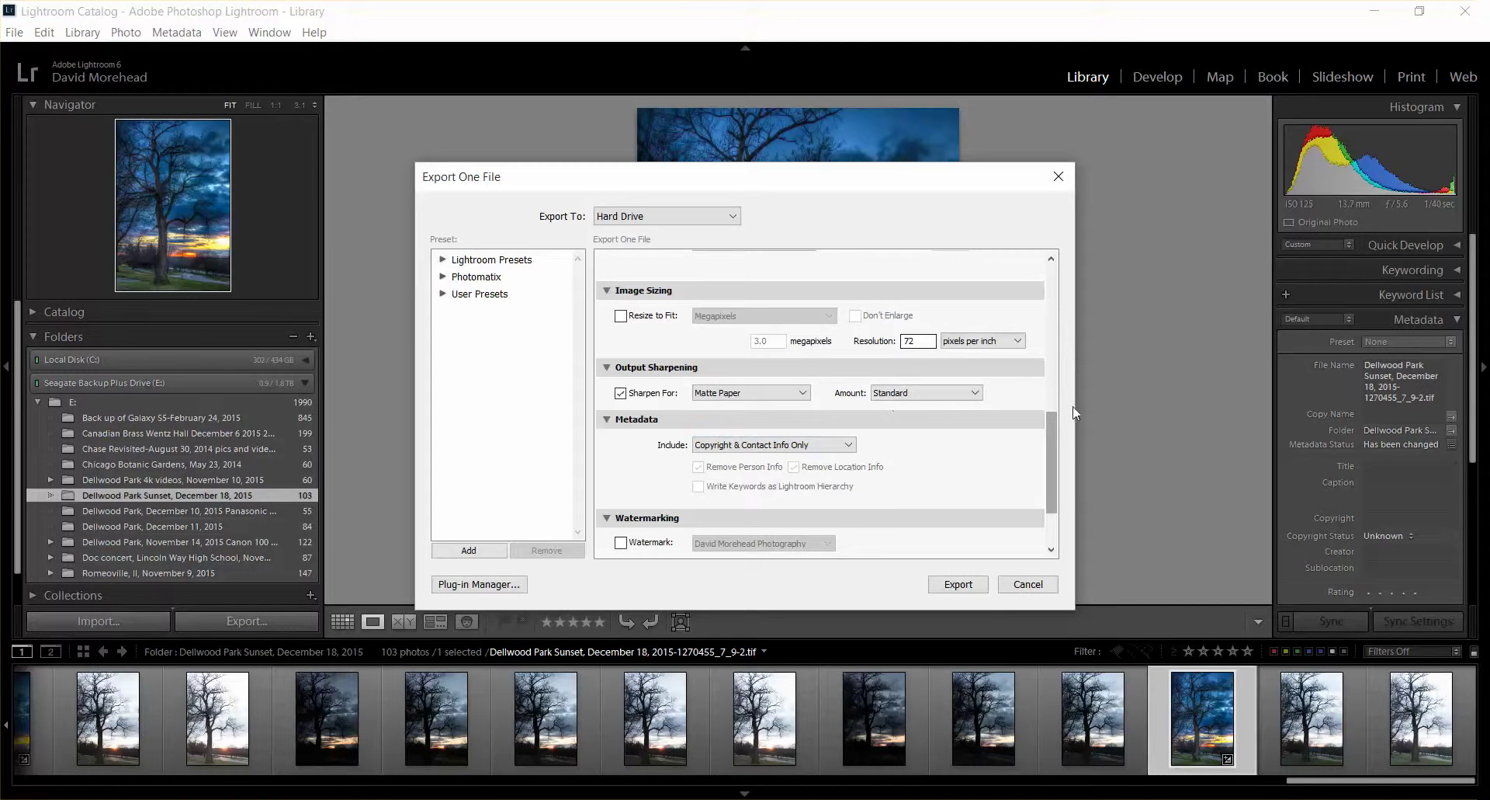
pyautogui.scroll(-2, 823, 419)
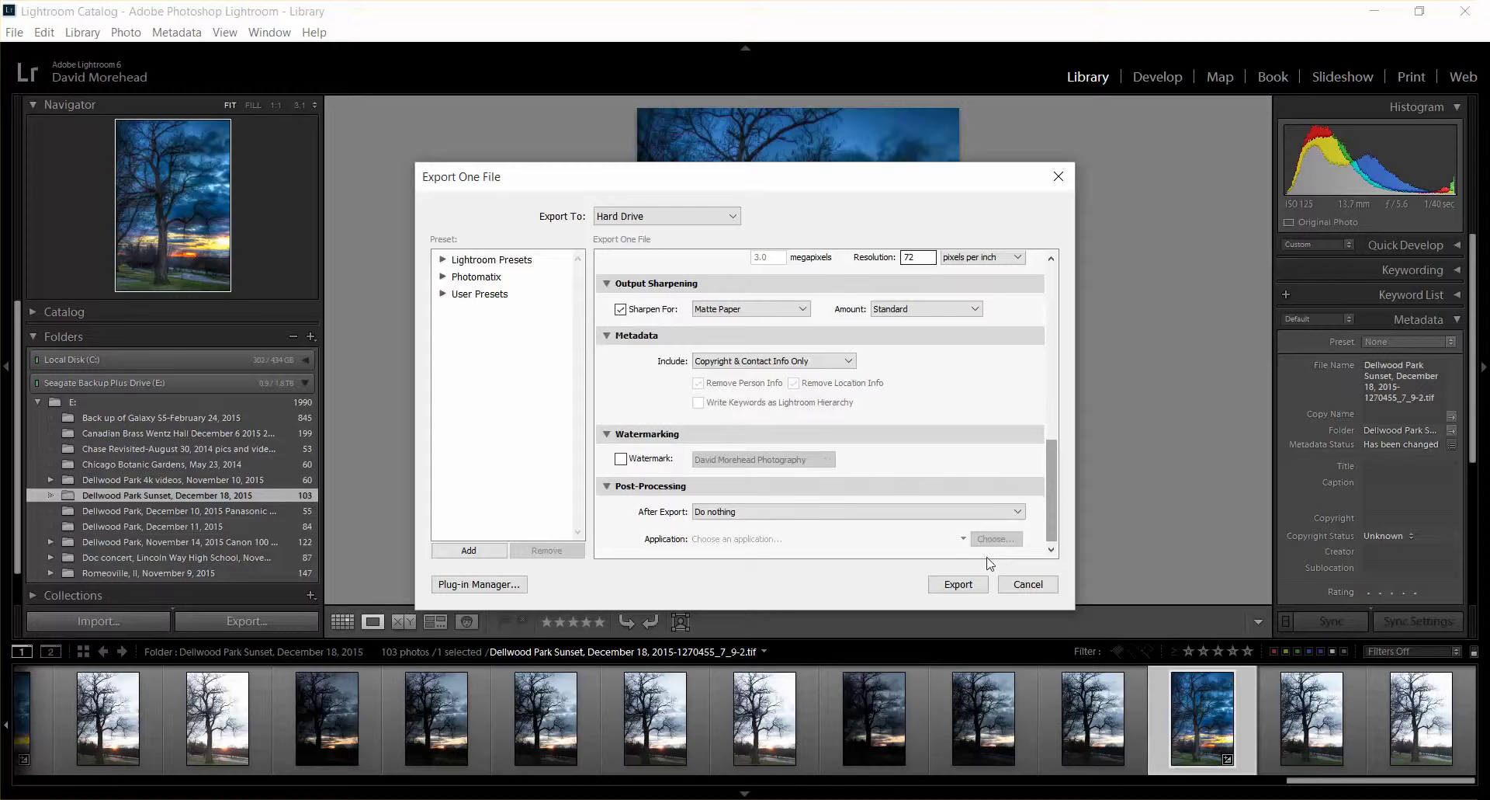
pyautogui.click(958, 584)
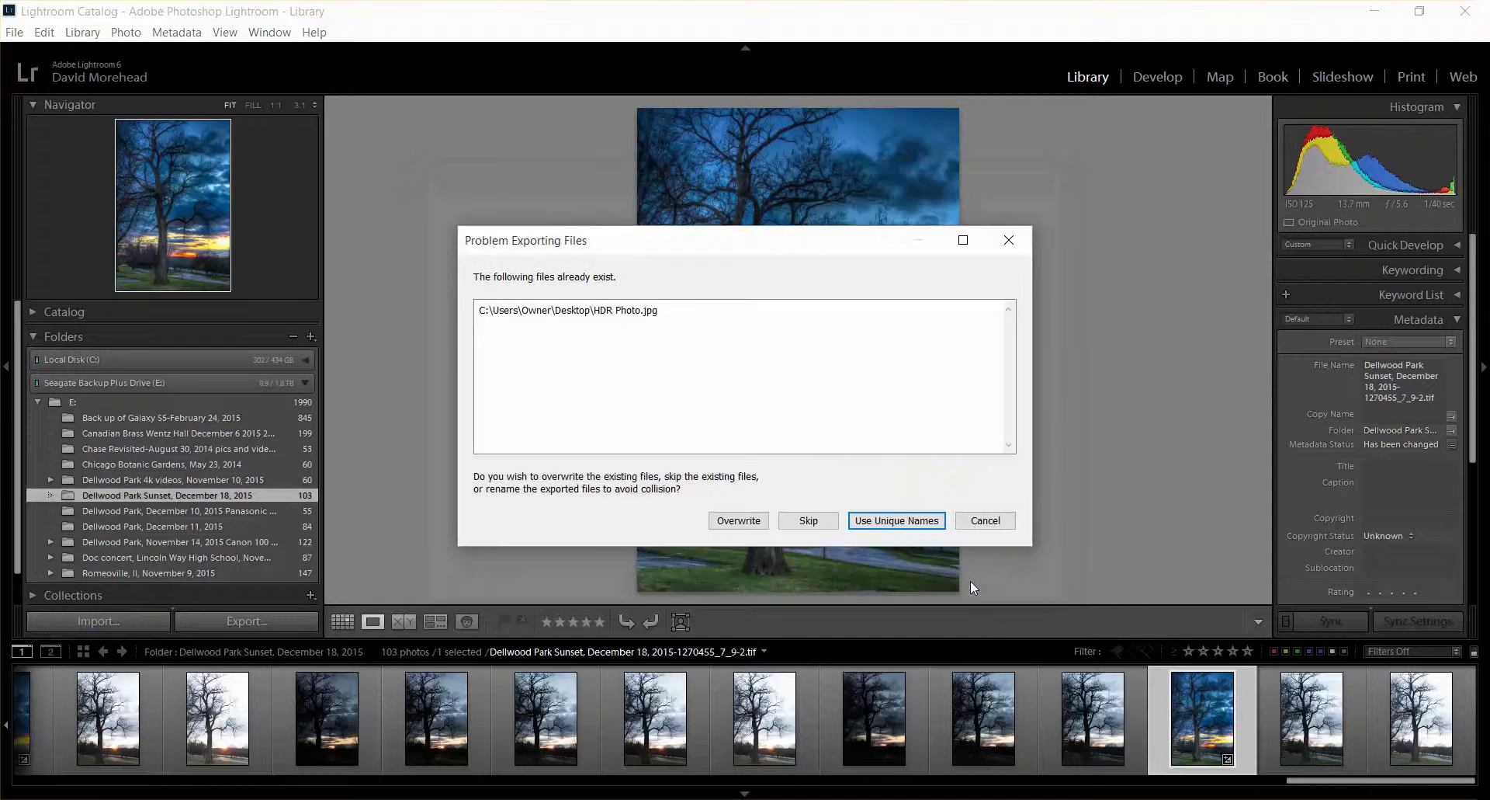
pyautogui.click(739, 521)
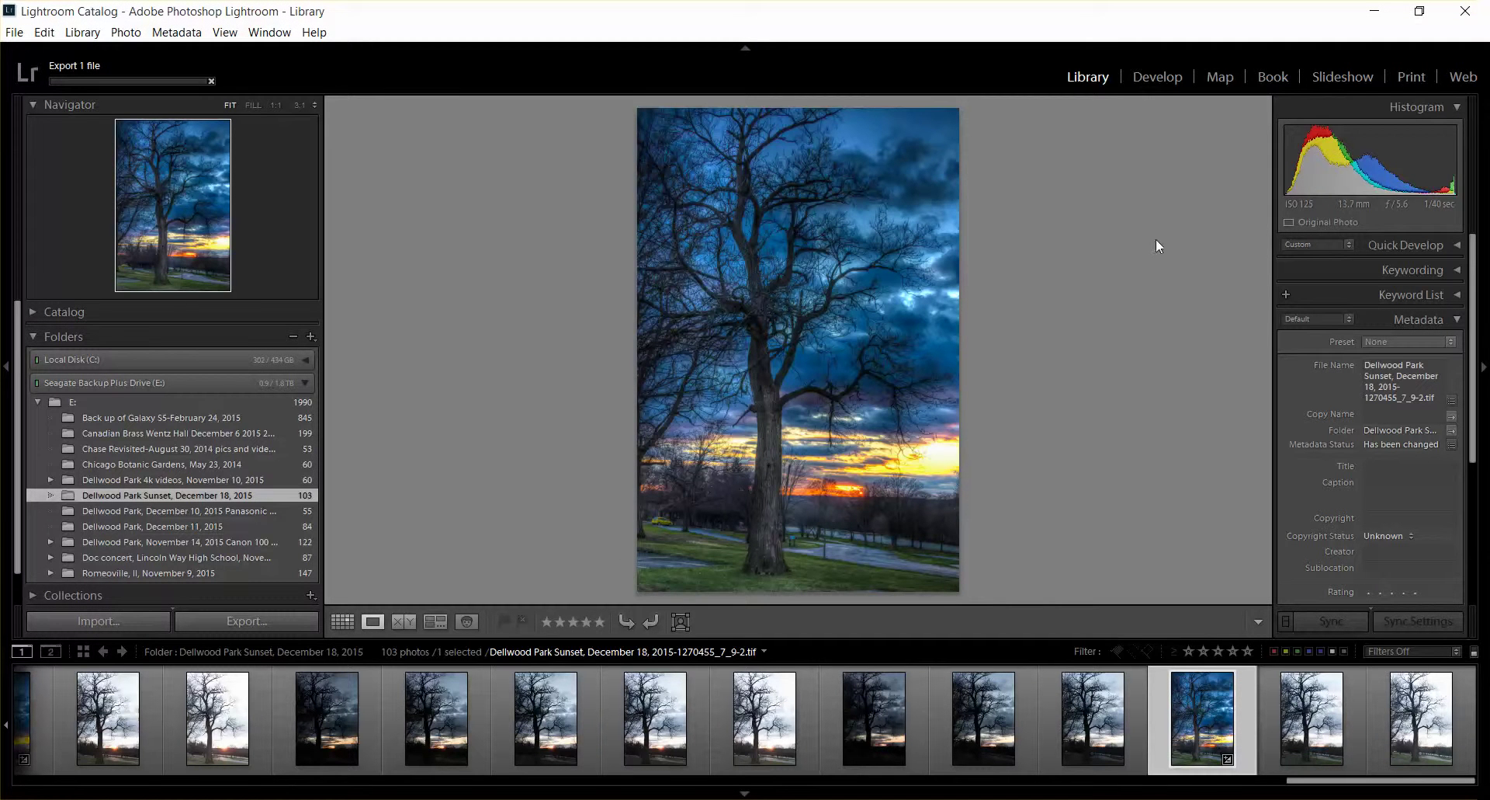
# Minimize Lightroom, move HDR Photo to the desktop centre, then view and close it in Photo Gallery
pyautogui.click(1376, 13)
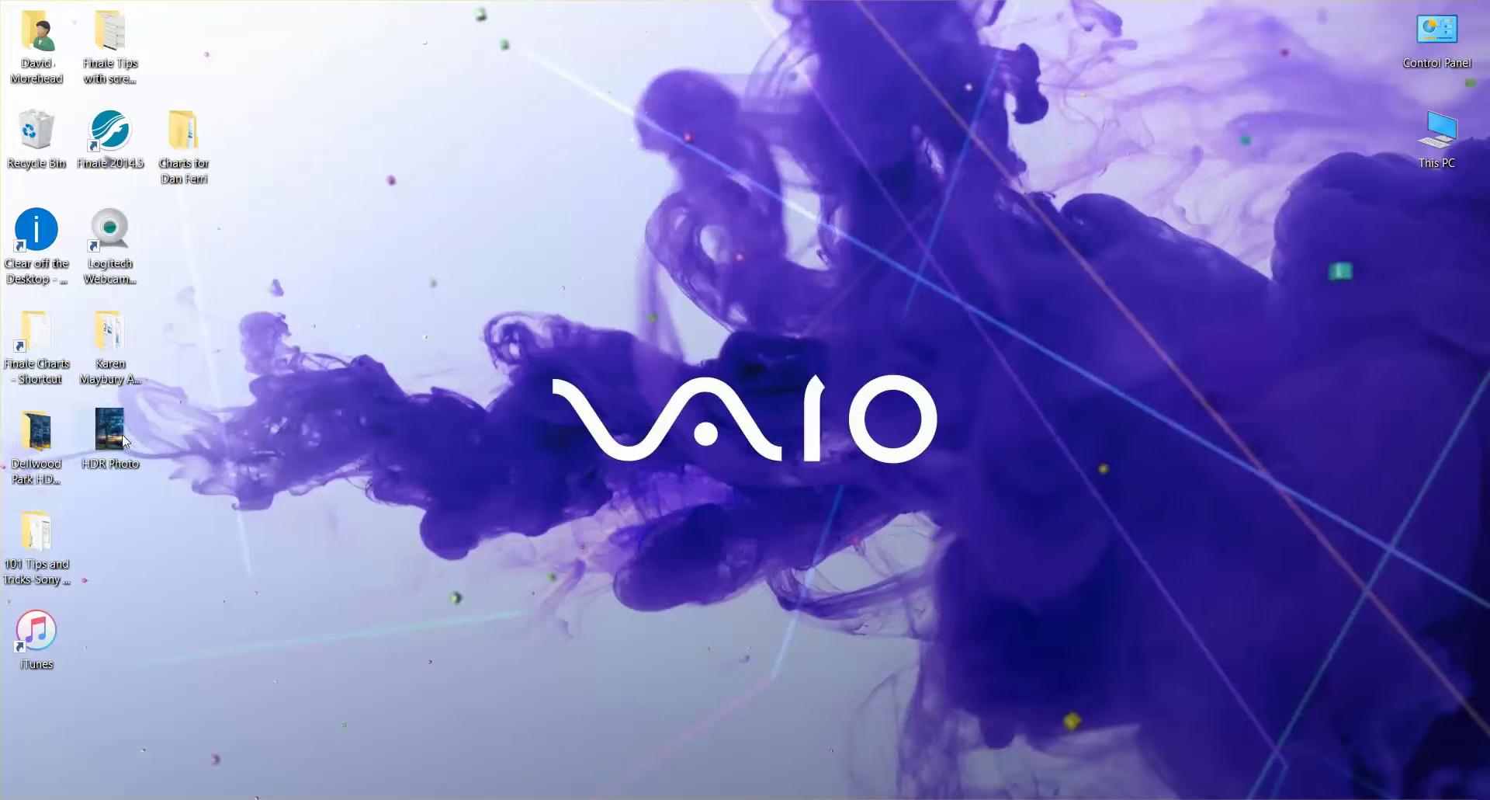
pyautogui.moveTo(115, 434); pyautogui.dragTo(663, 292)
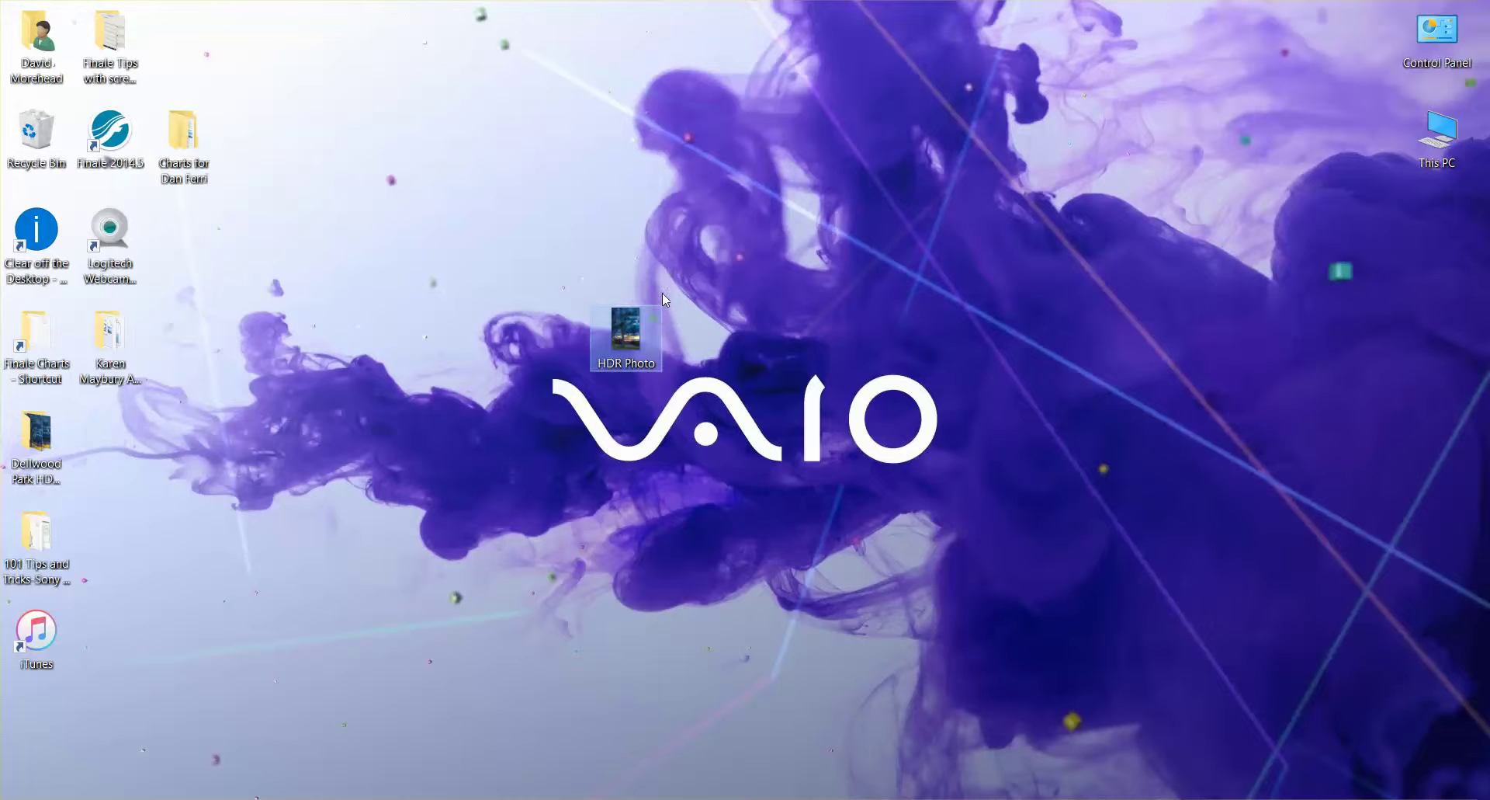
pyautogui.doubleClick(631, 336)
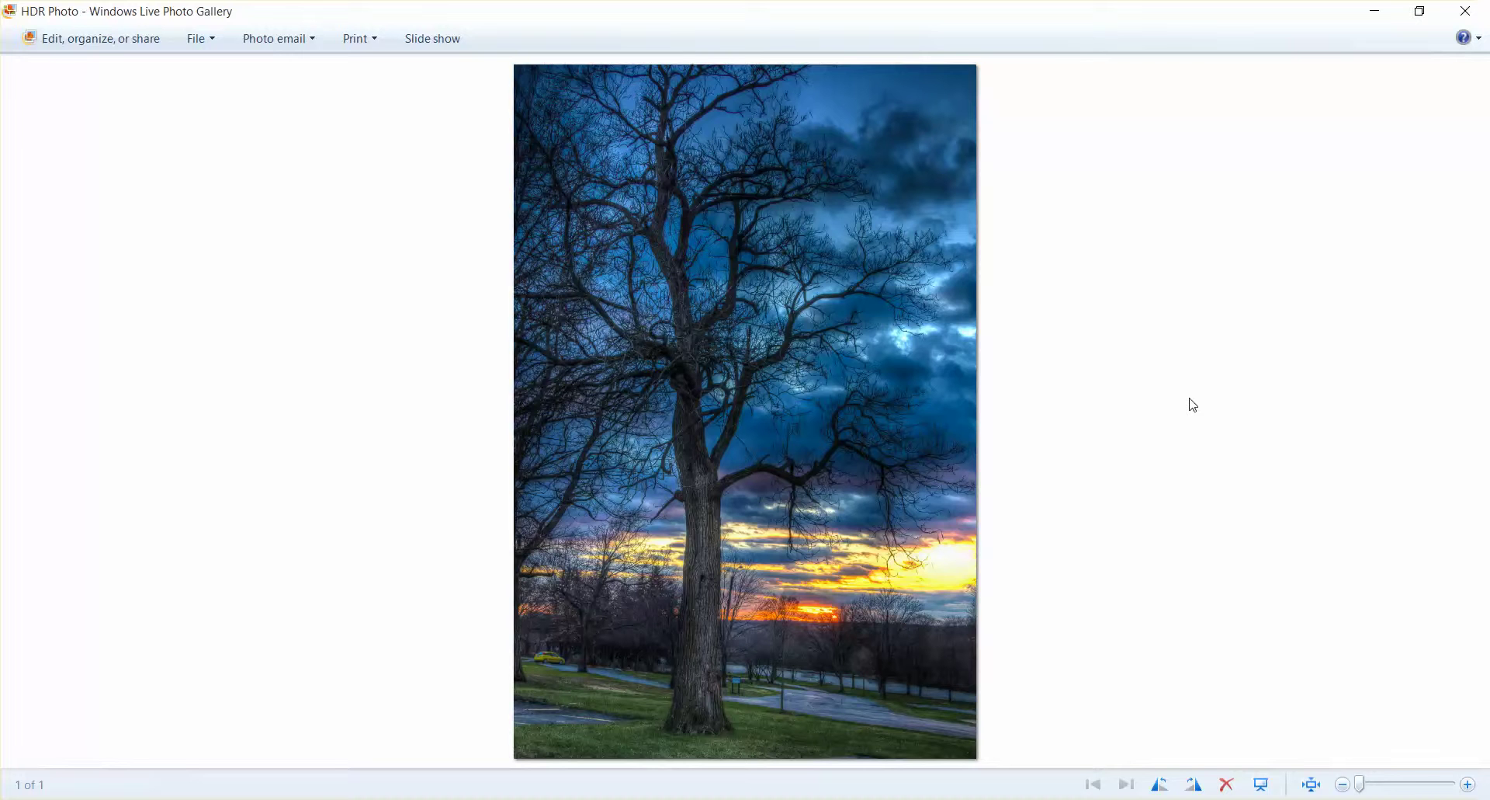
pyautogui.doubleClick(6, 13)
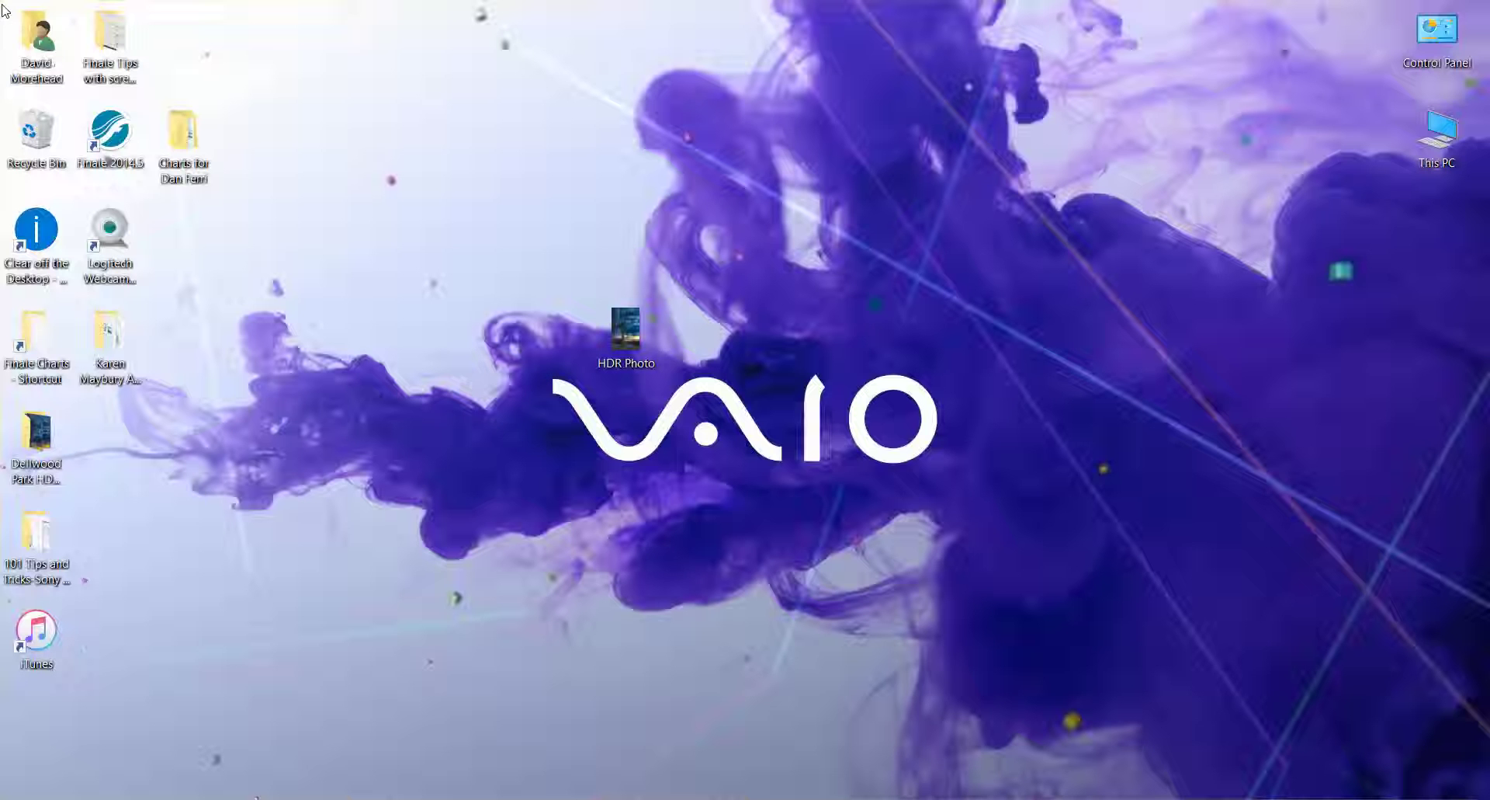
pyautogui.rightClick(633, 349)
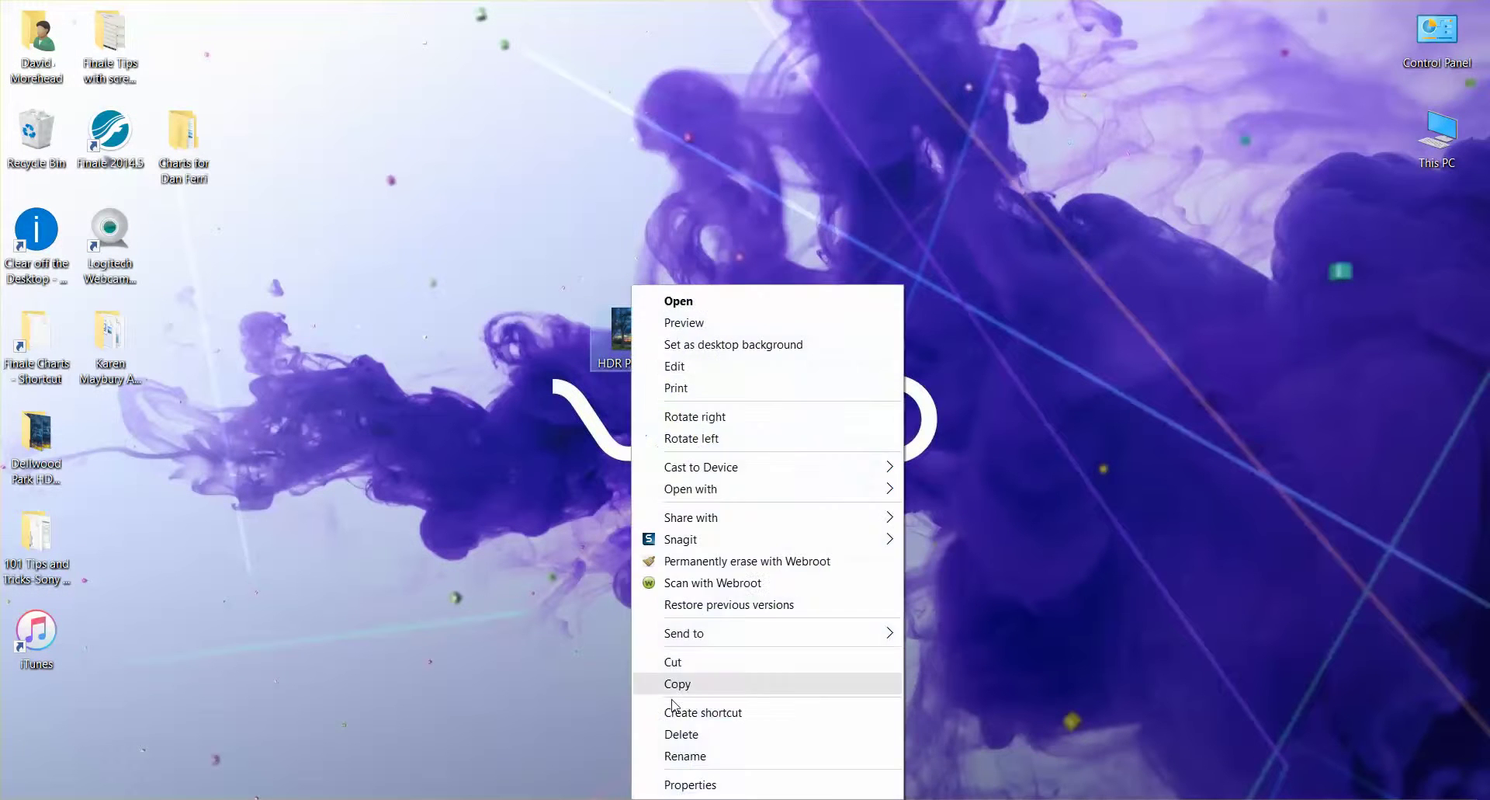
pyautogui.click(697, 784)
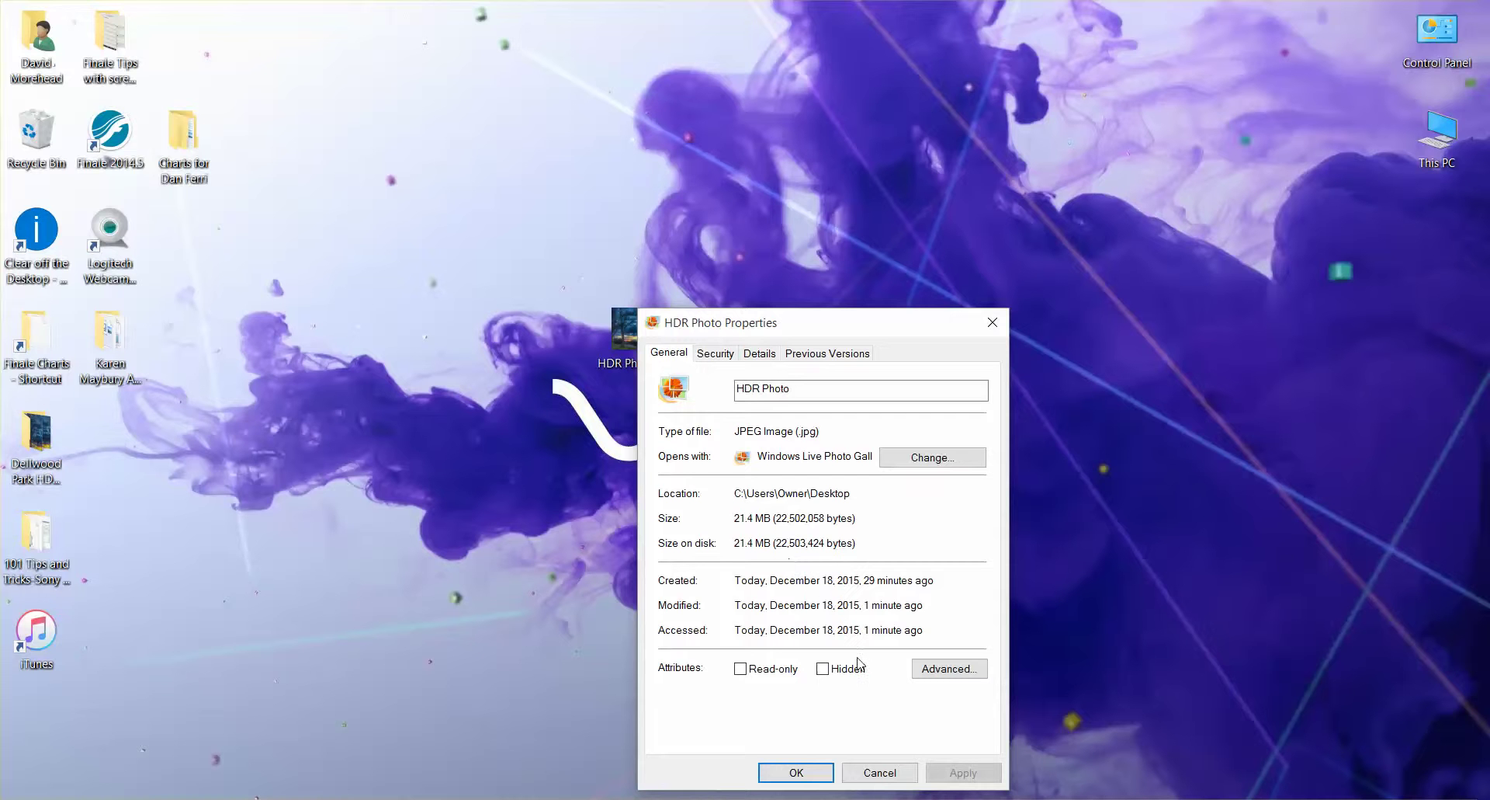
pyautogui.click(880, 772)
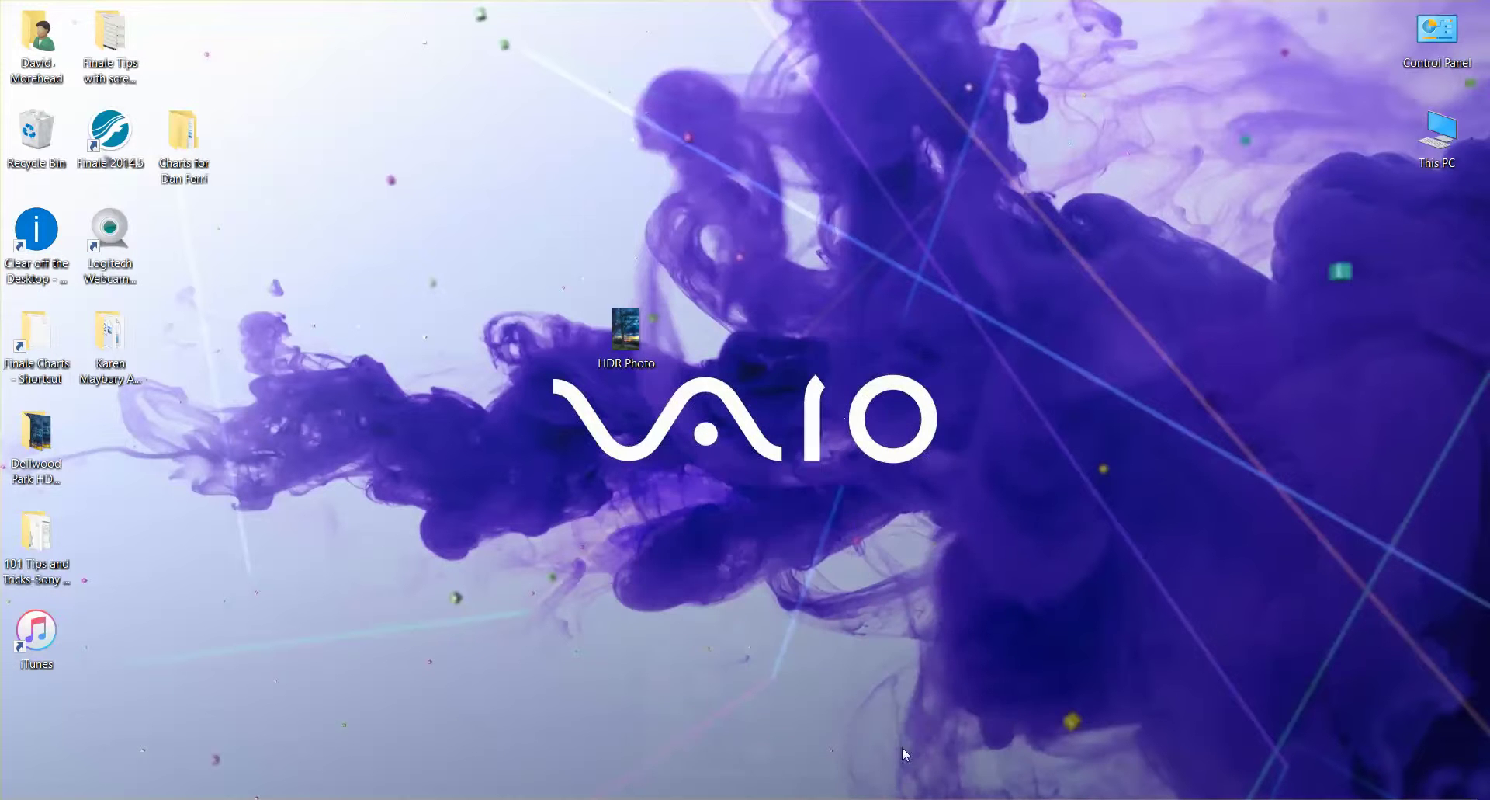